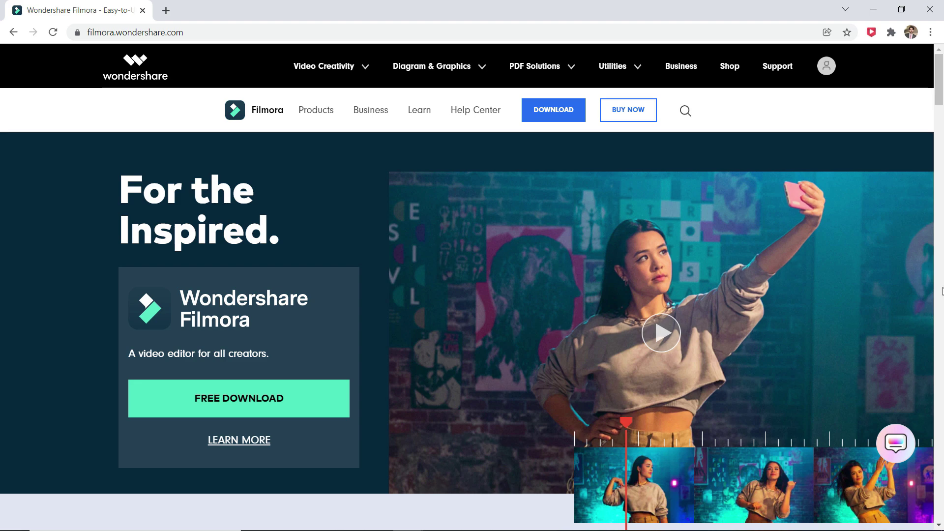
scroll(943, 292, "down", 5)
scroll(941, 289, "down", 1)
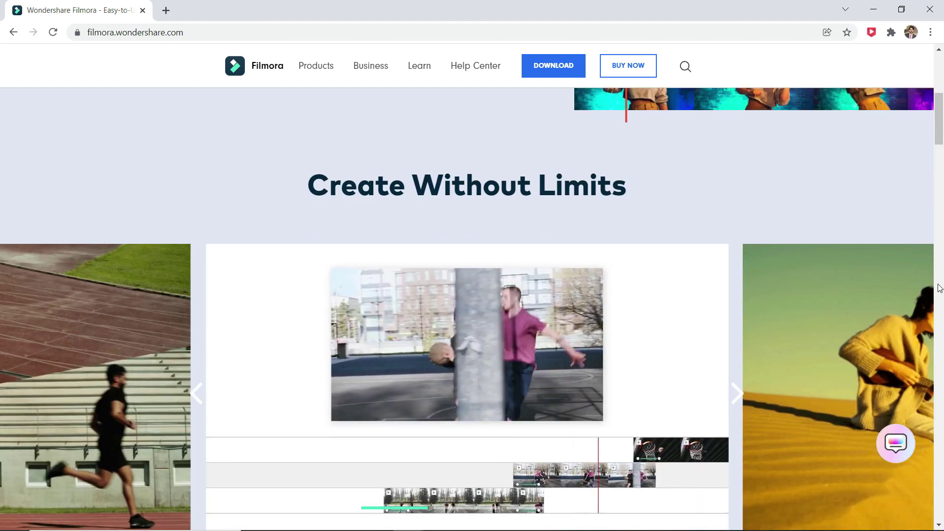
scroll(938, 288, "down", 1)
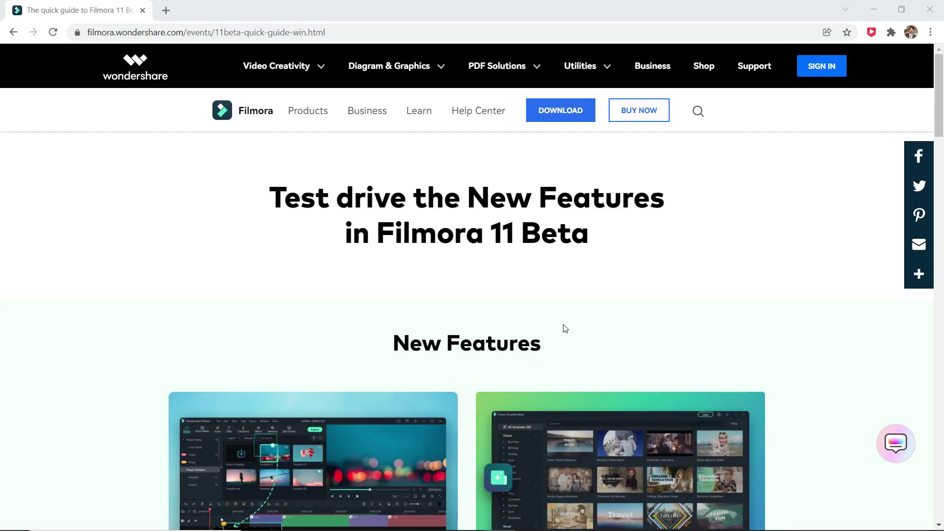
scroll(564, 329, "down", 3)
scroll(564, 328, "down", 1)
scroll(564, 328, "down", 1)
scroll(565, 327, "down", 2)
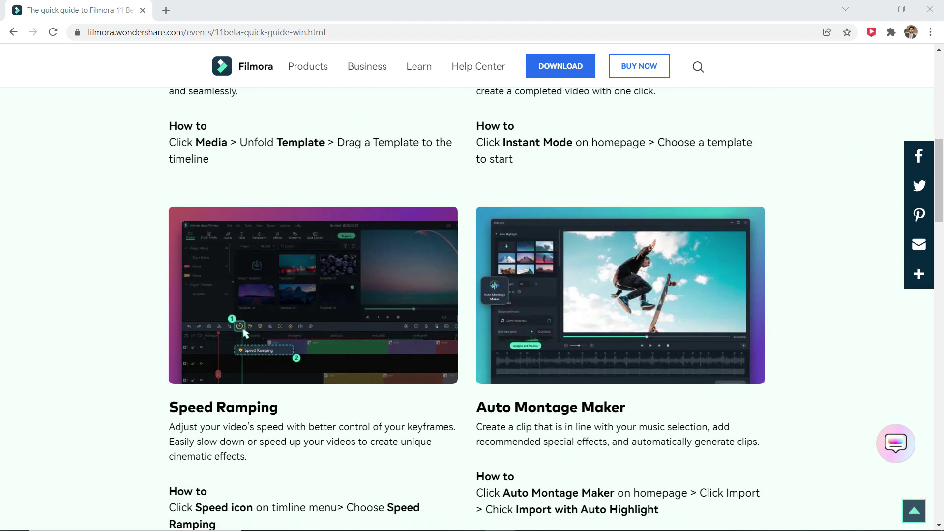
scroll(565, 327, "down", 2)
scroll(564, 327, "down", 3)
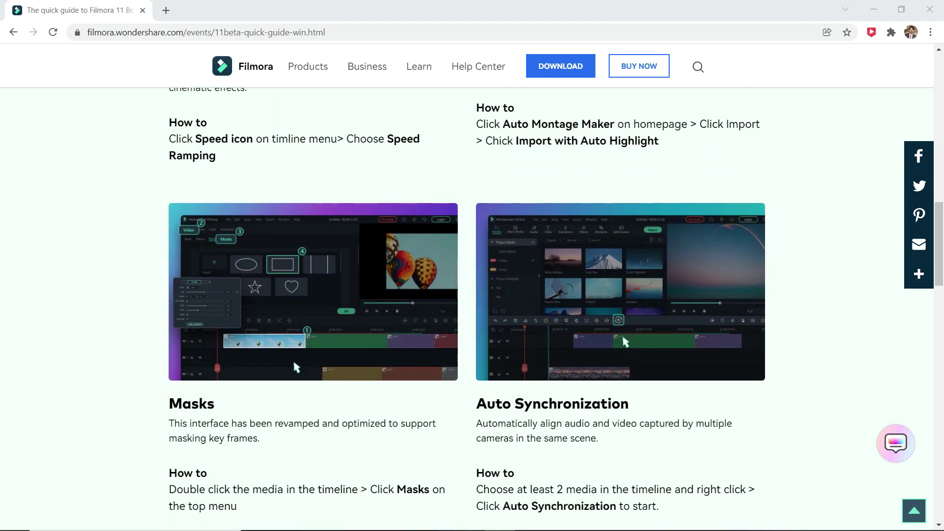
scroll(564, 327, "down", 3)
scroll(563, 327, "down", 1)
scroll(564, 327, "down", 4)
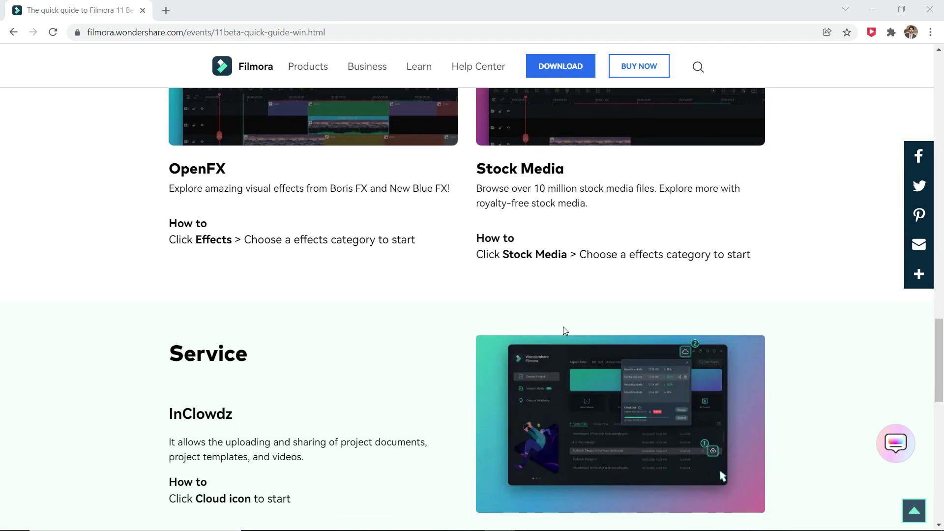
scroll(563, 327, "down", 2)
scroll(813, 350, "up", 4)
scroll(813, 350, "up", 5)
scroll(812, 349, "up", 4)
scroll(812, 350, "up", 5)
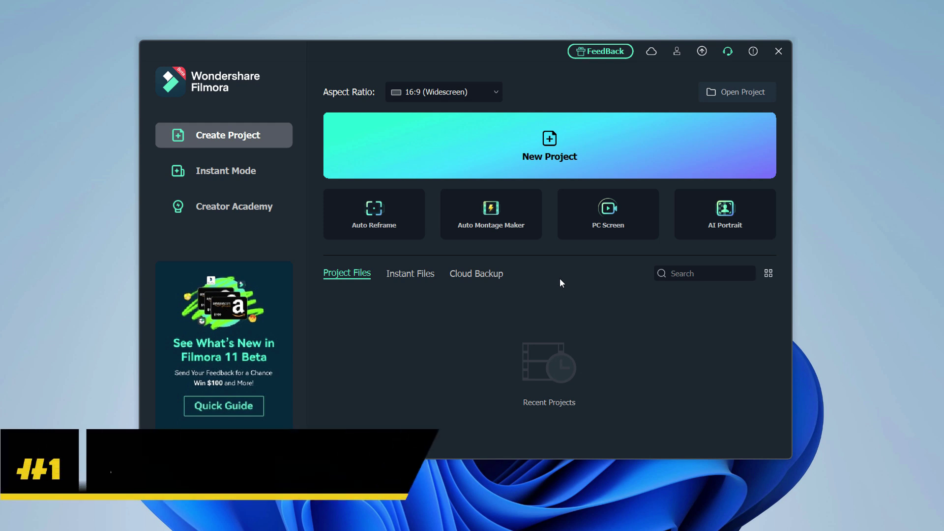
Step: Switch Filmora's start screen to Instant Mode to browse the template categories
left_click(276, 174)
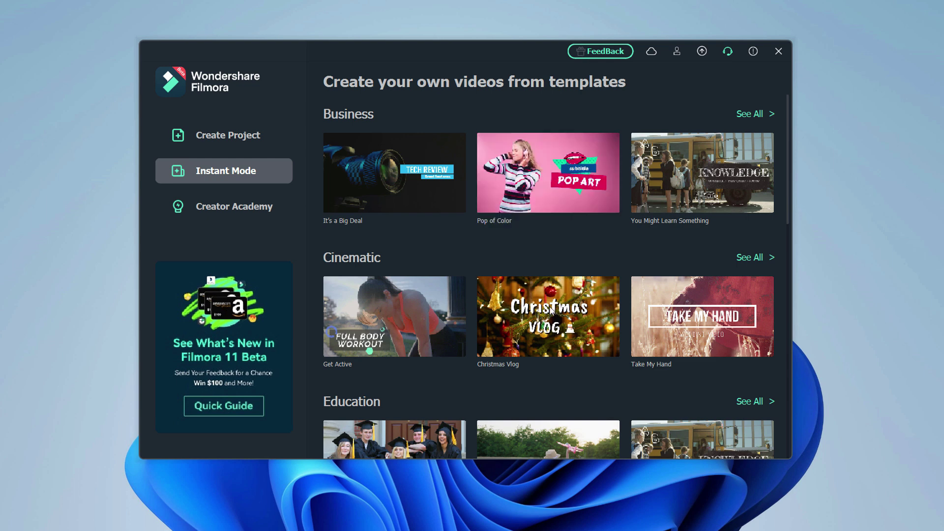
scroll(546, 322, "down", 1)
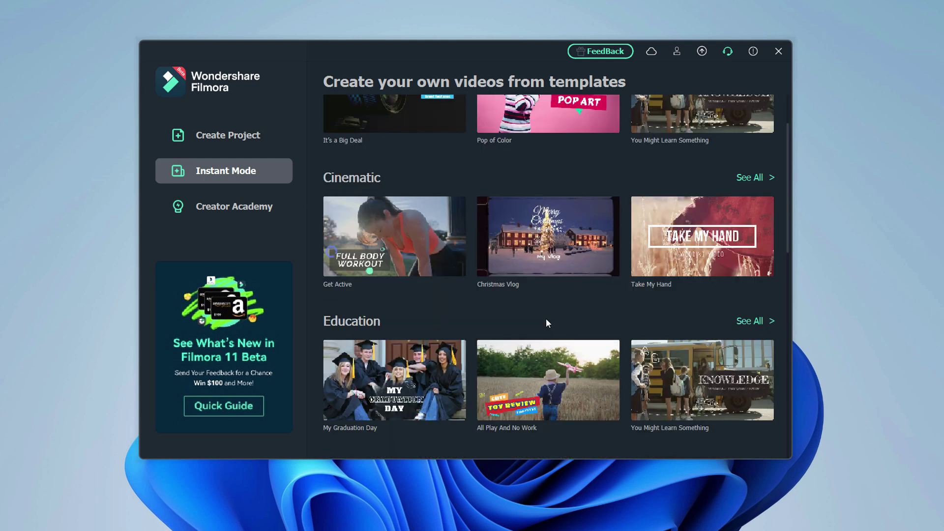
scroll(546, 322, "down", 2)
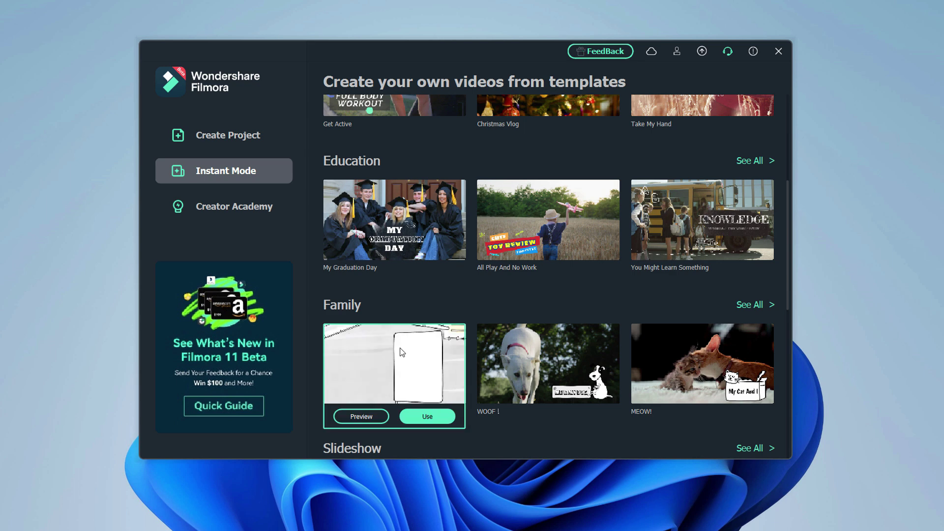
mouse_move(395, 363)
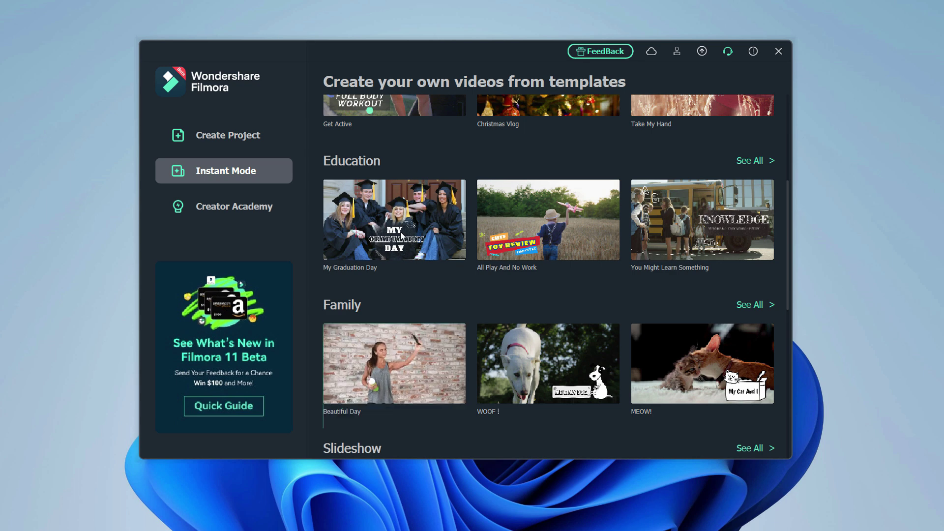
scroll(400, 212, "down", 3)
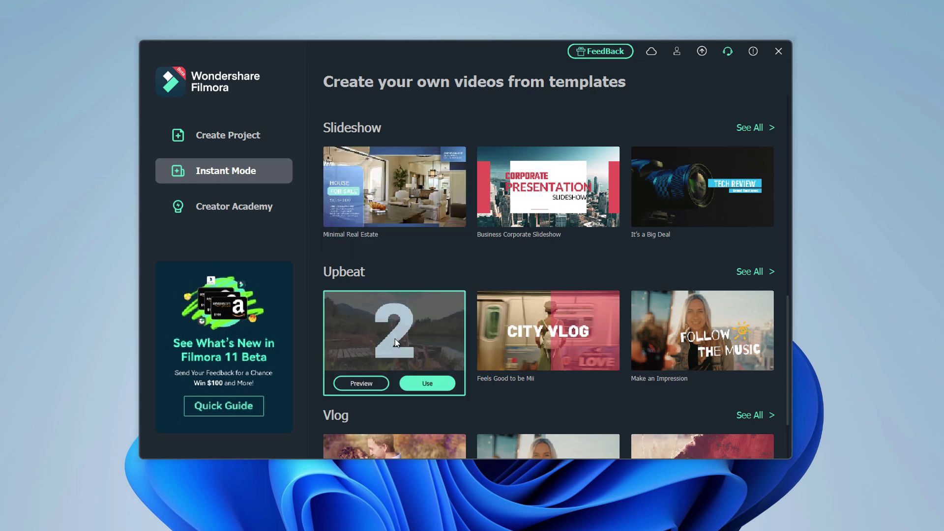
scroll(518, 332, "down", 1)
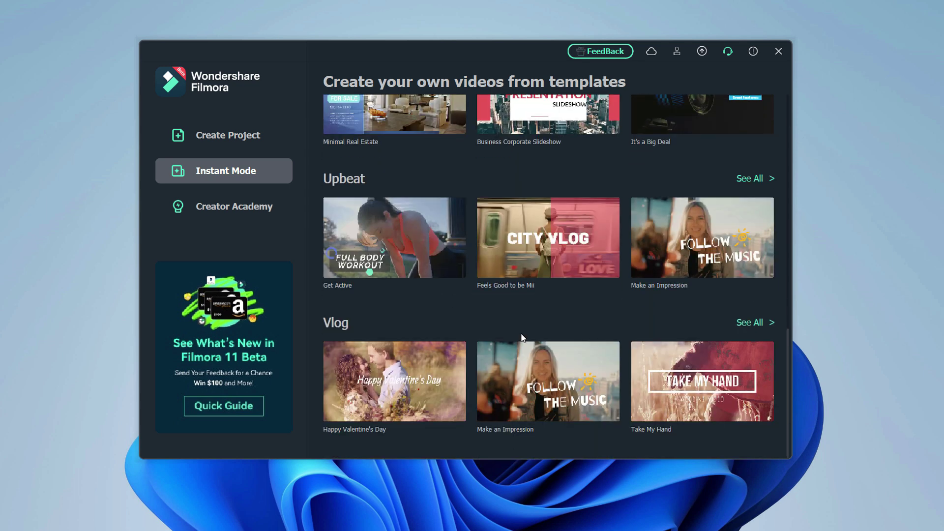
scroll(668, 310, "down", 3)
scroll(721, 138, "up", 2)
Step: Browse the Happy, Love and Birthday template categories and preview Birthday Wishes
left_click(746, 116)
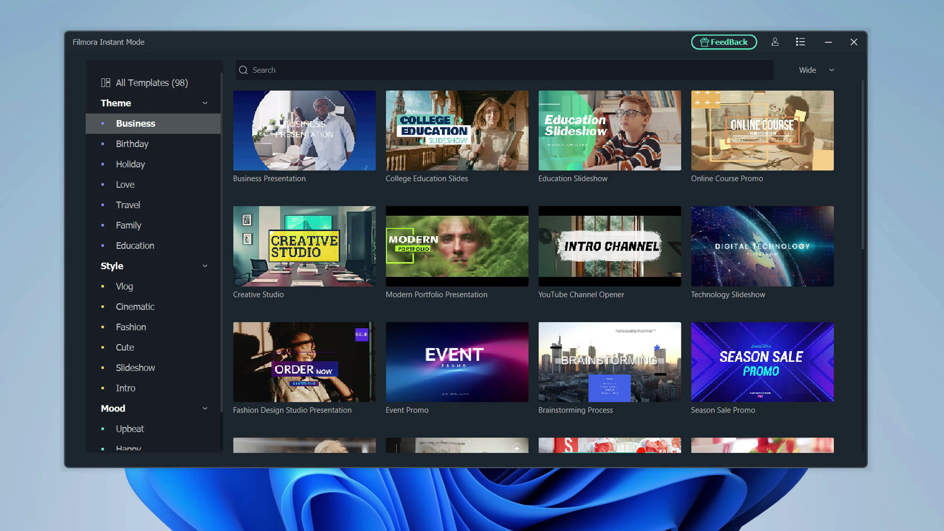
scroll(140, 133, "down", 1)
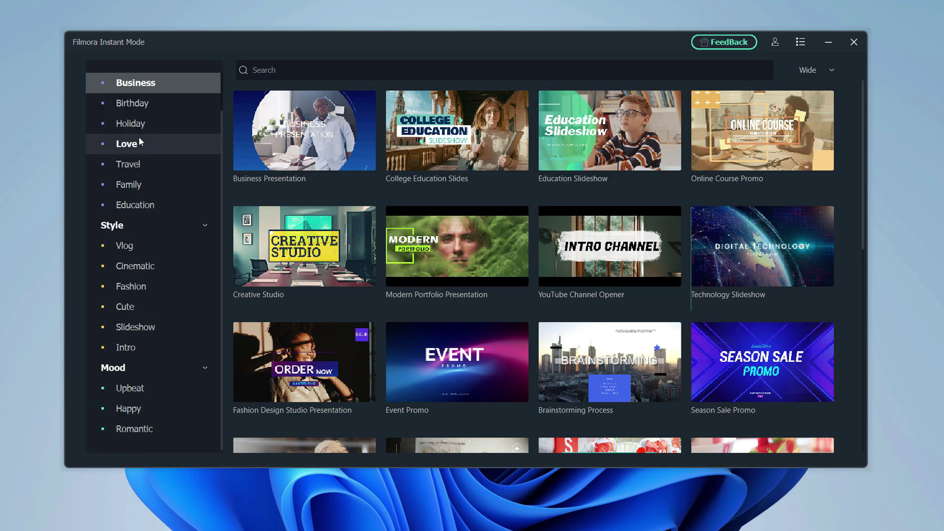
left_click(146, 411)
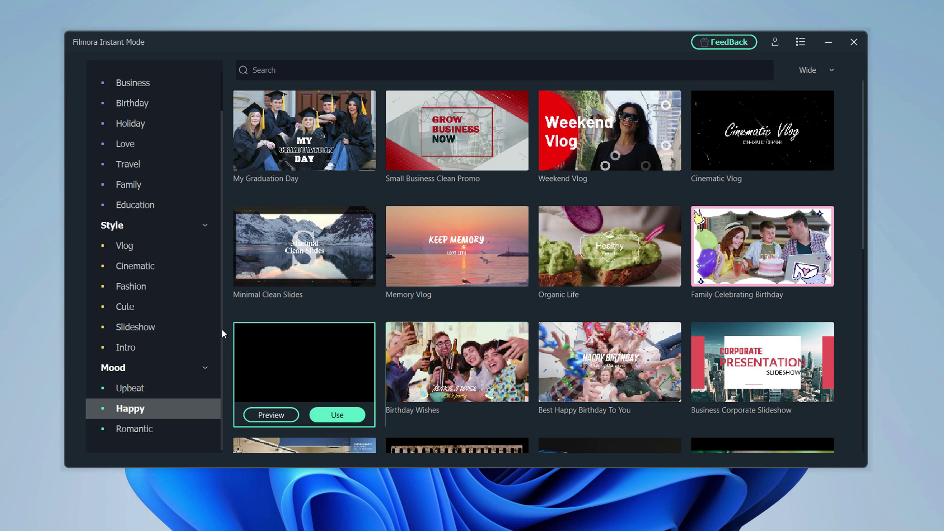
left_click(159, 143)
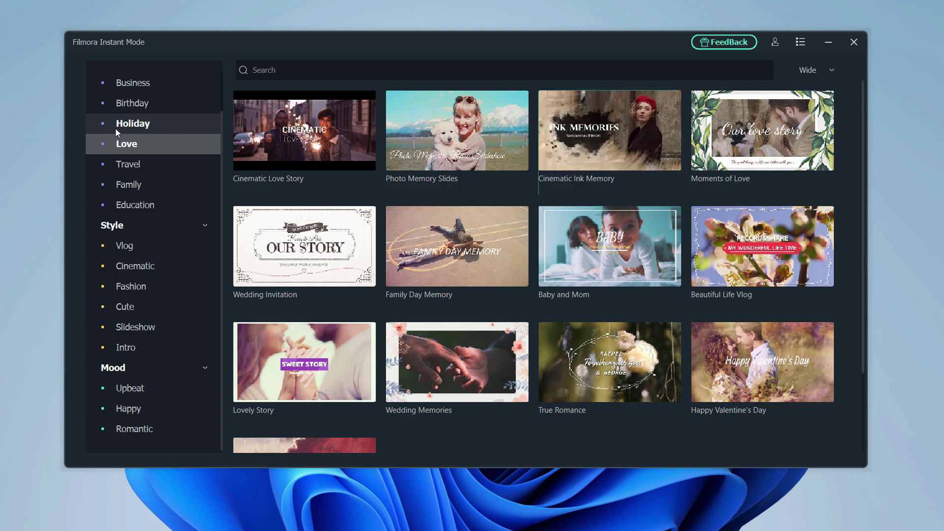
scroll(118, 127, "up", 2)
left_click(142, 145)
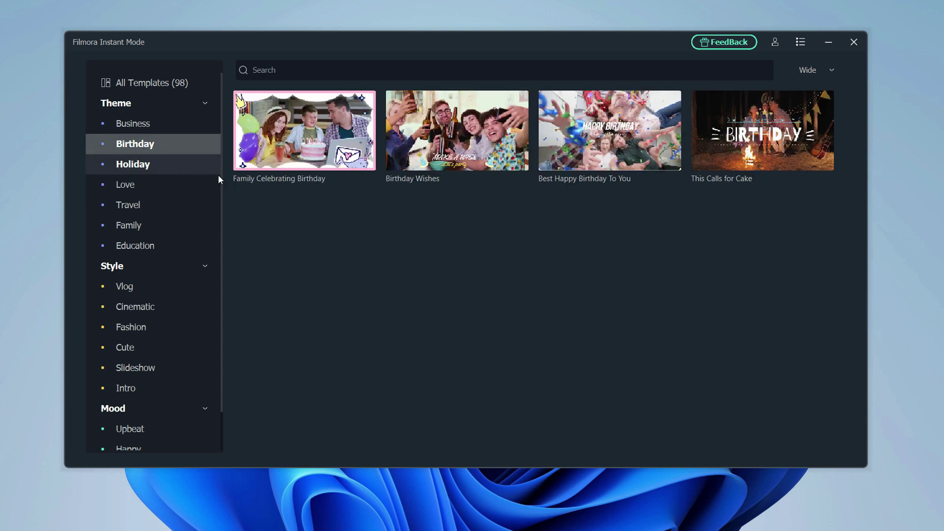
mouse_move(457, 131)
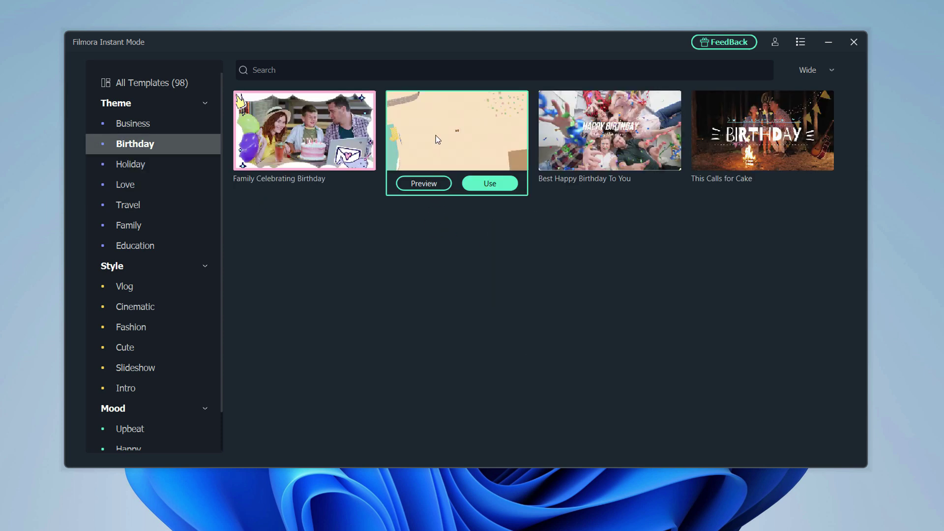
left_click(433, 183)
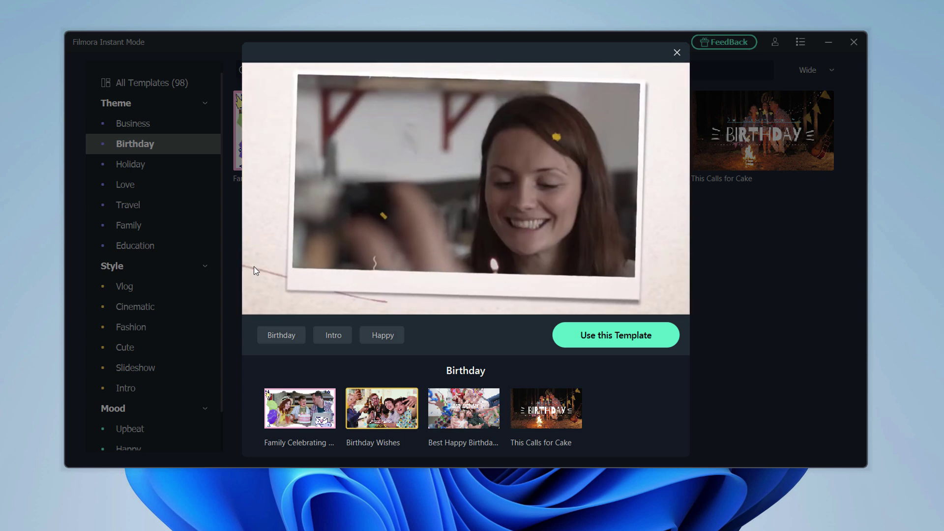
Step: Use Birthday Wishes, import the four birthday clips, and put the candle-cake clip first
left_click(604, 335)
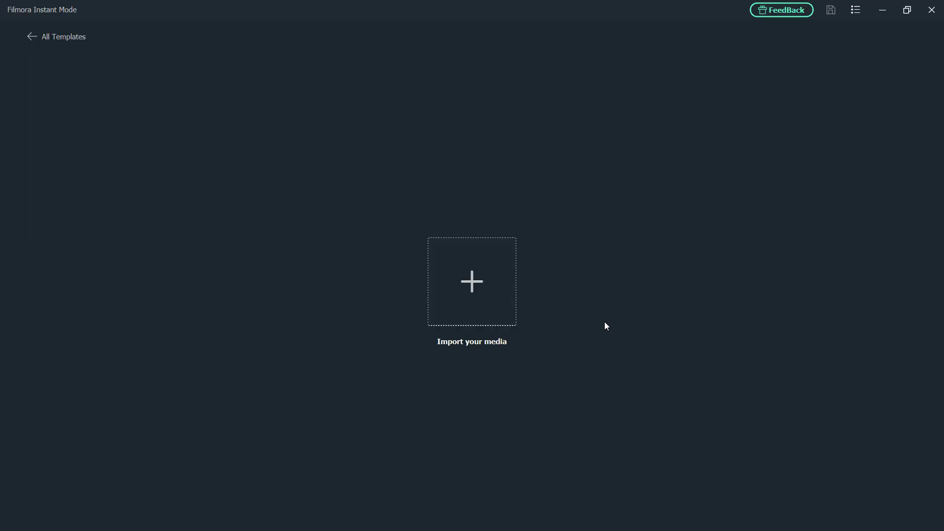
left_click(480, 290)
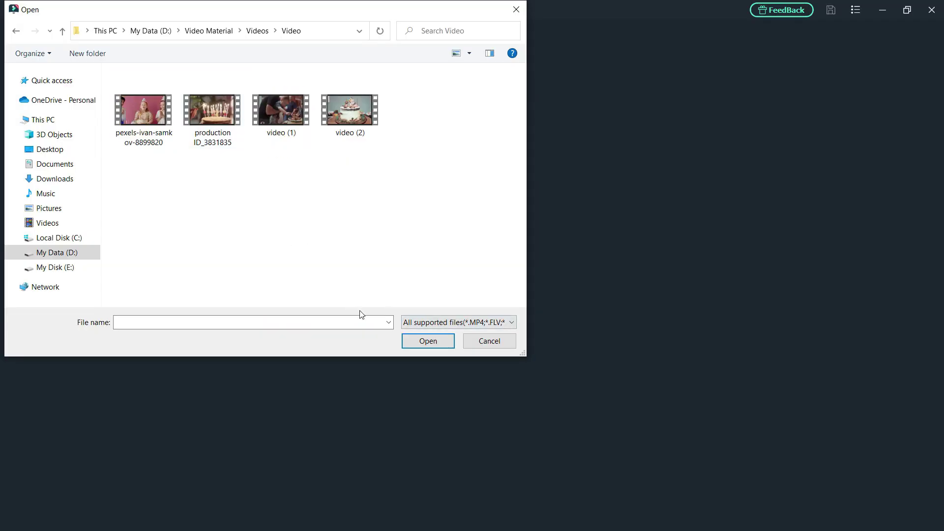
left_click_drag(367, 184, 153, 70)
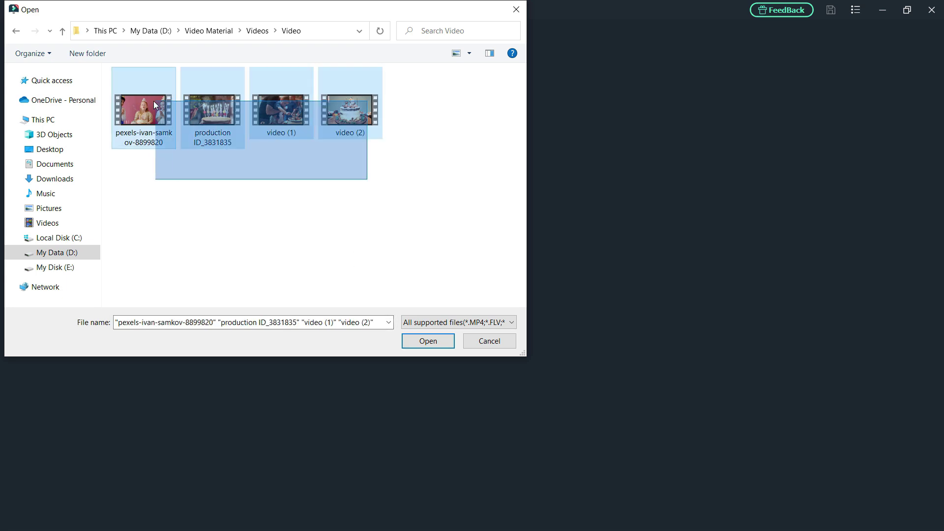
left_click(429, 341)
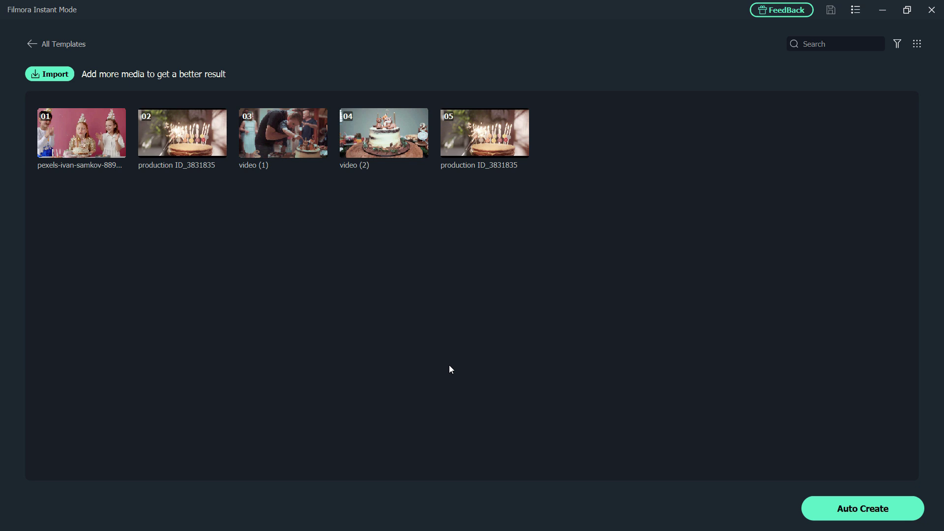
left_click_drag(160, 140, 73, 136)
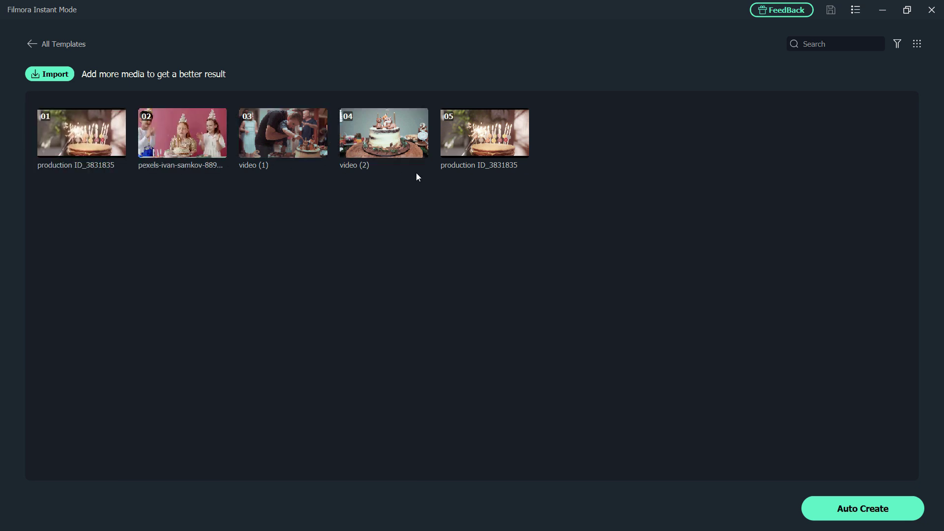
Step: Auto-create the birthday video and inspect its DAY text and Element 1 layer settings
left_click(817, 508)
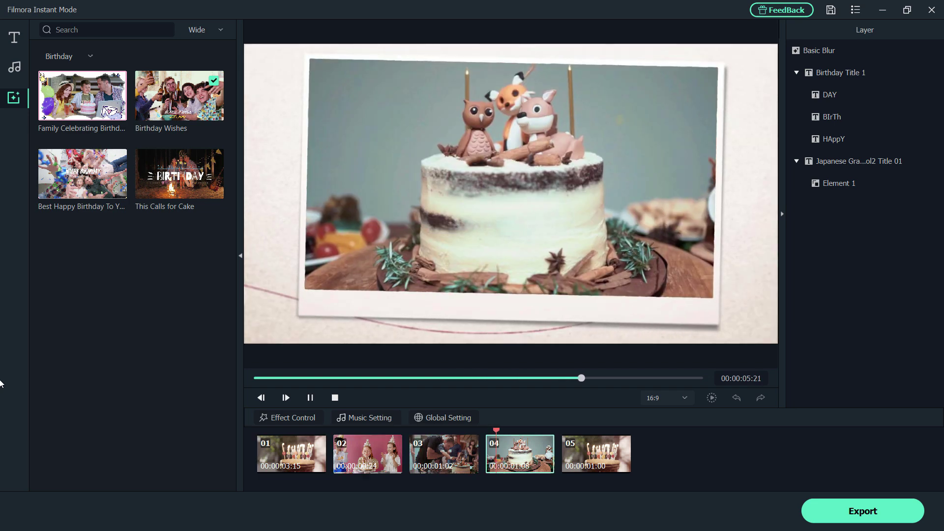
left_click(311, 398)
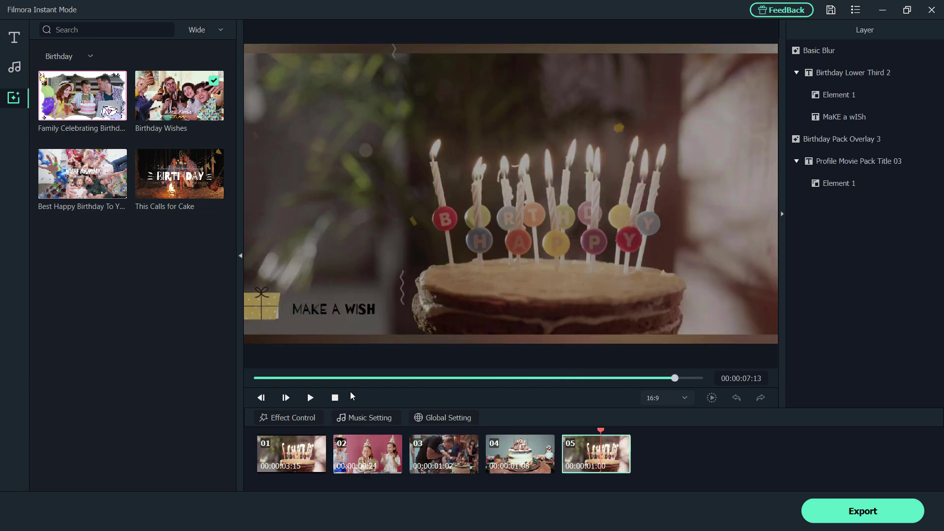
left_click(353, 378)
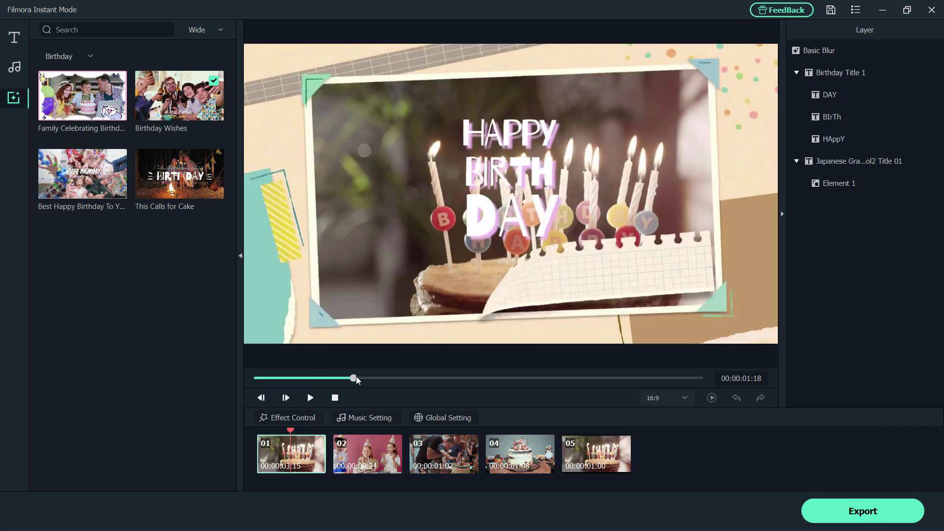
mouse_move(831, 95)
left_click(544, 235)
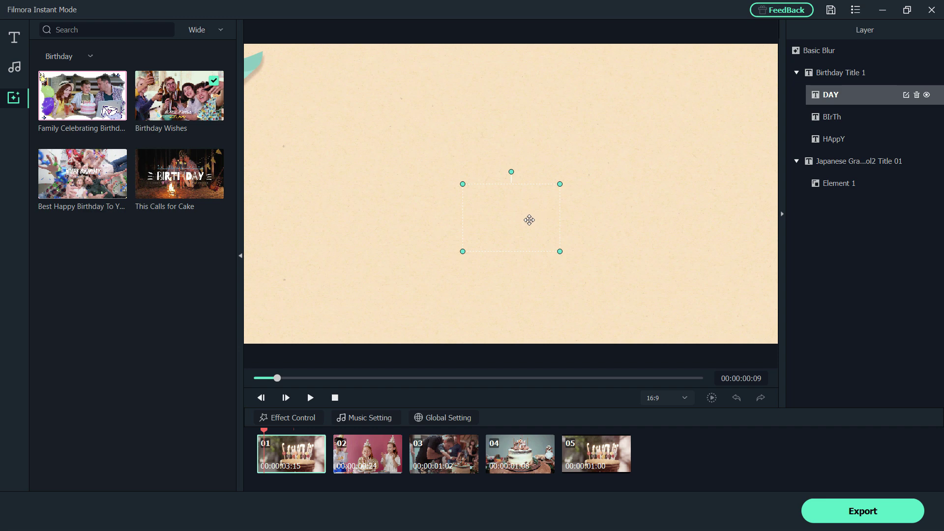
left_click(519, 209)
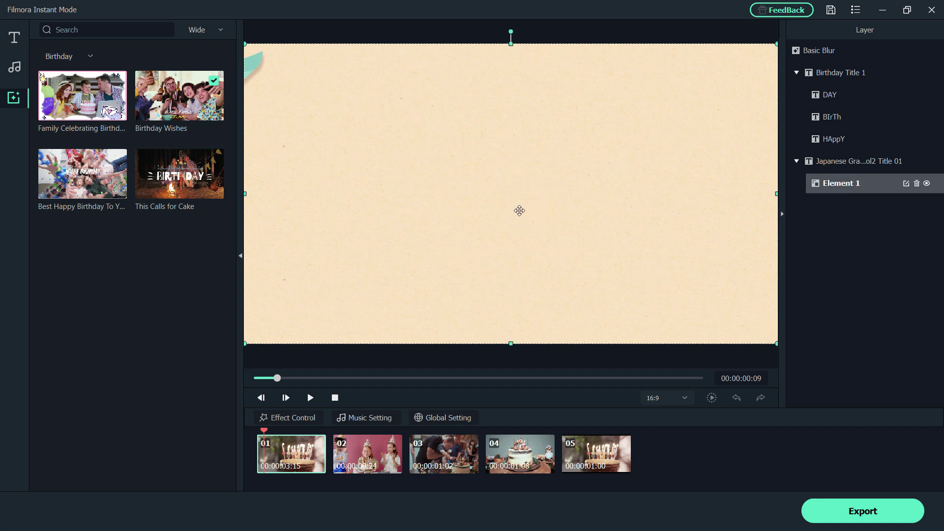
left_click(906, 183)
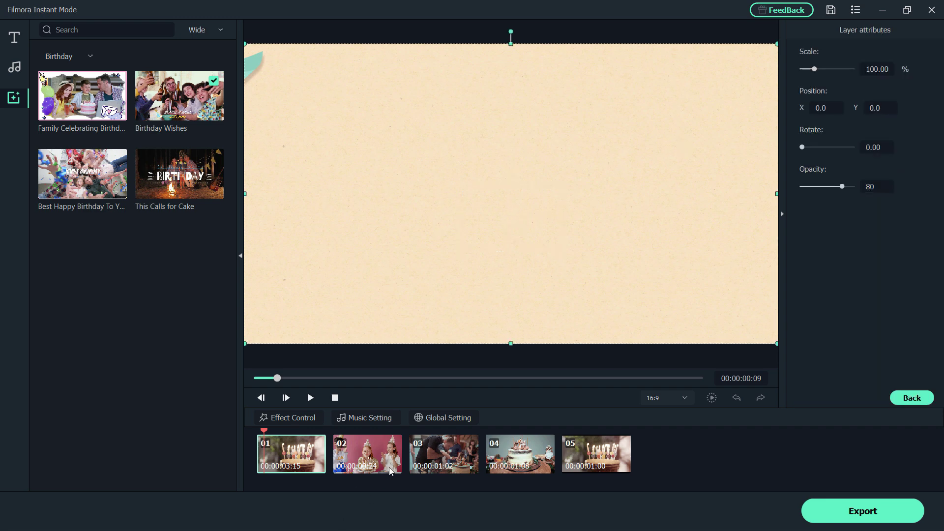
Step: Review clips 03, 04 and 05 of the generated birthday video
left_click(440, 441)
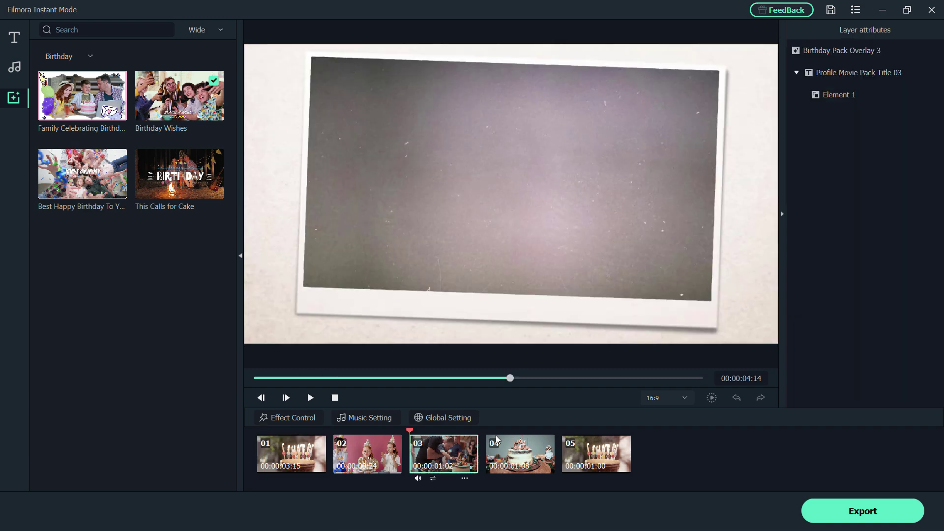
left_click(510, 439)
left_click(510, 452)
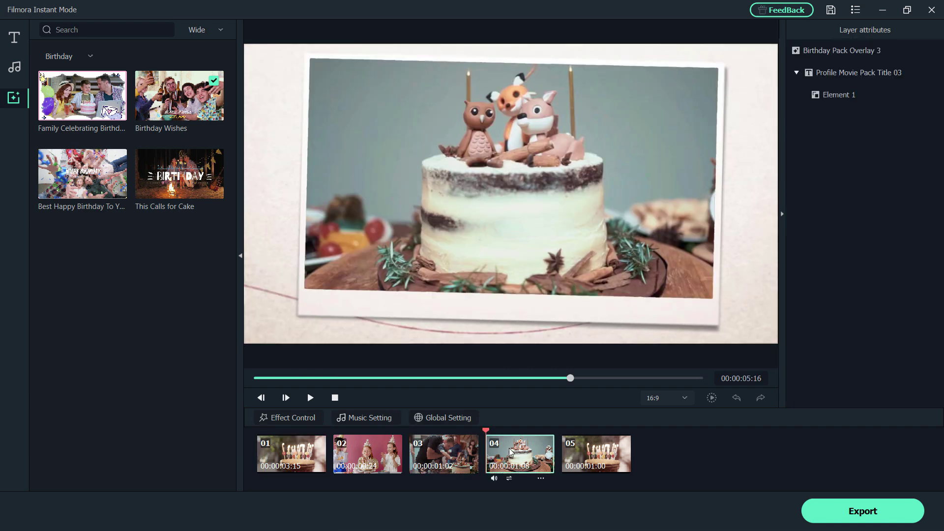
left_click(577, 451)
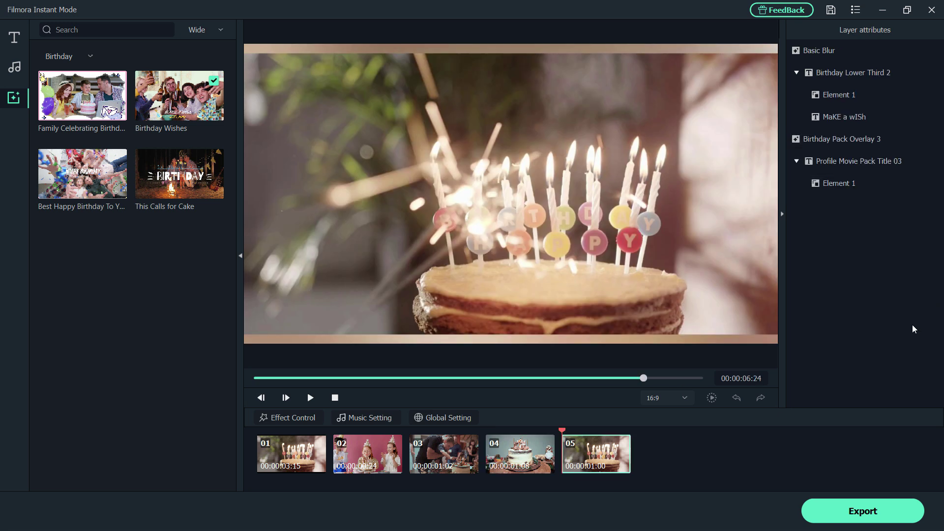
Step: Open the birthday video's export options, checking the file name and encoding settings
left_click(876, 512)
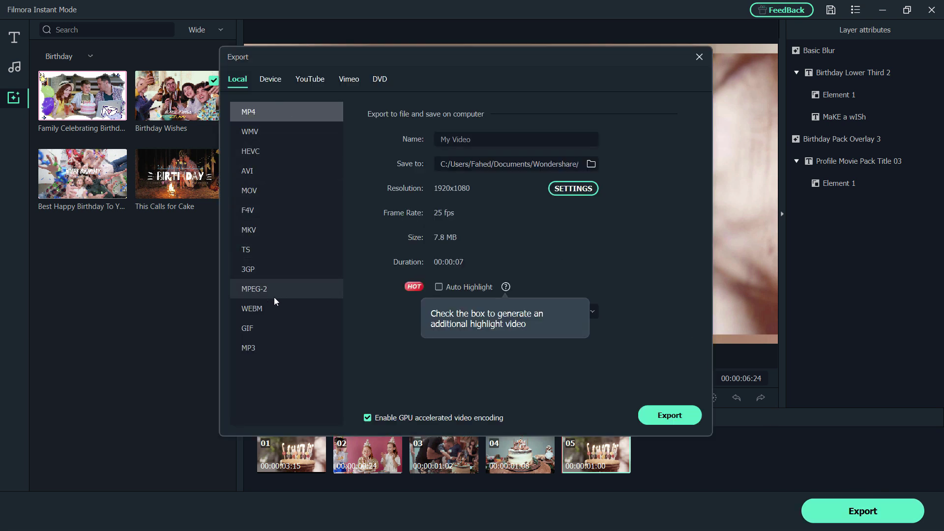
left_click(526, 139)
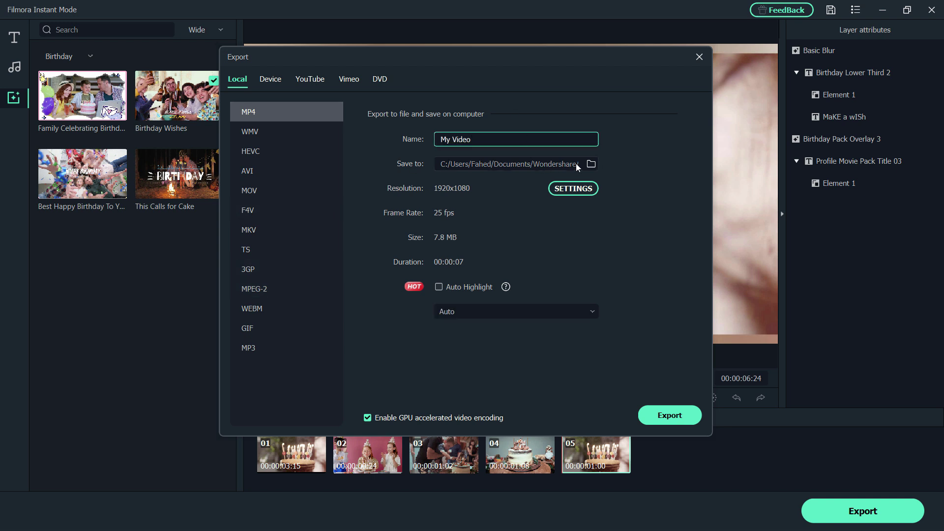
left_click(569, 189)
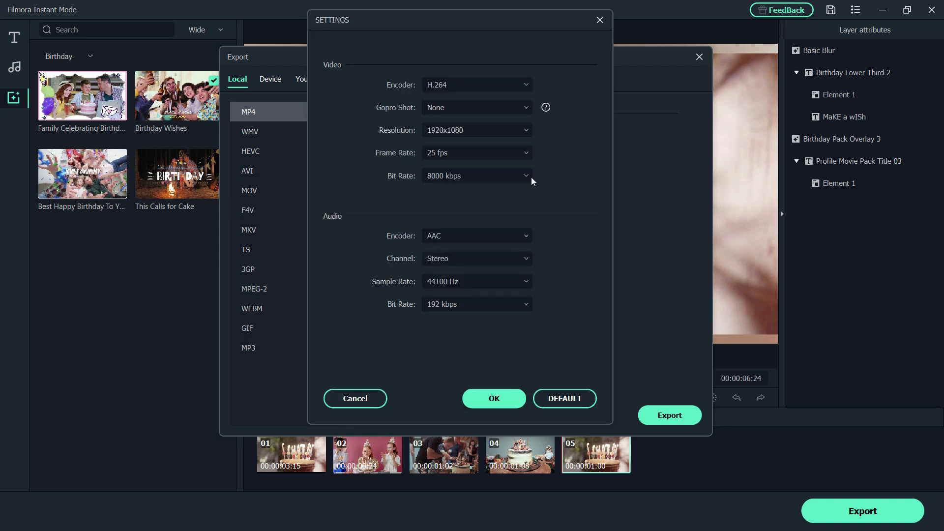
left_click(601, 20)
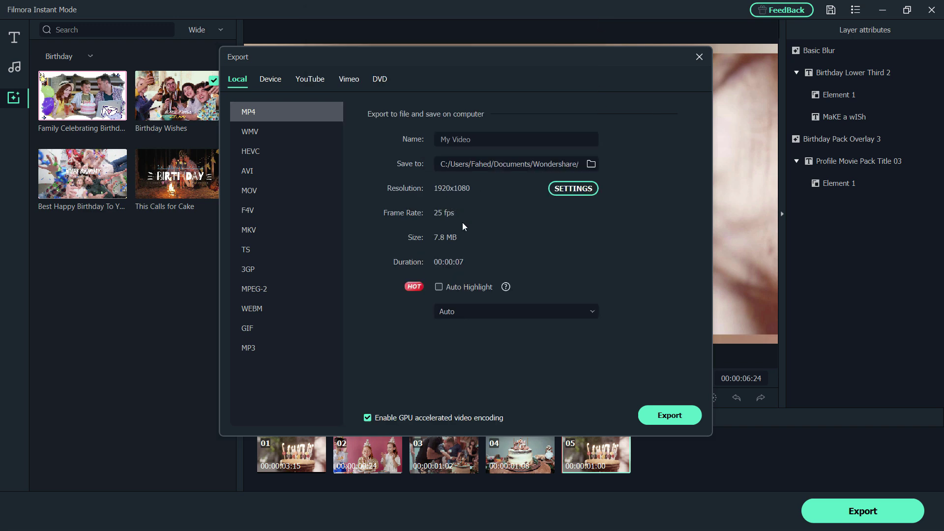
Step: Render the MP4 and play the exported My Video1 from its Output folder
left_click(670, 414)
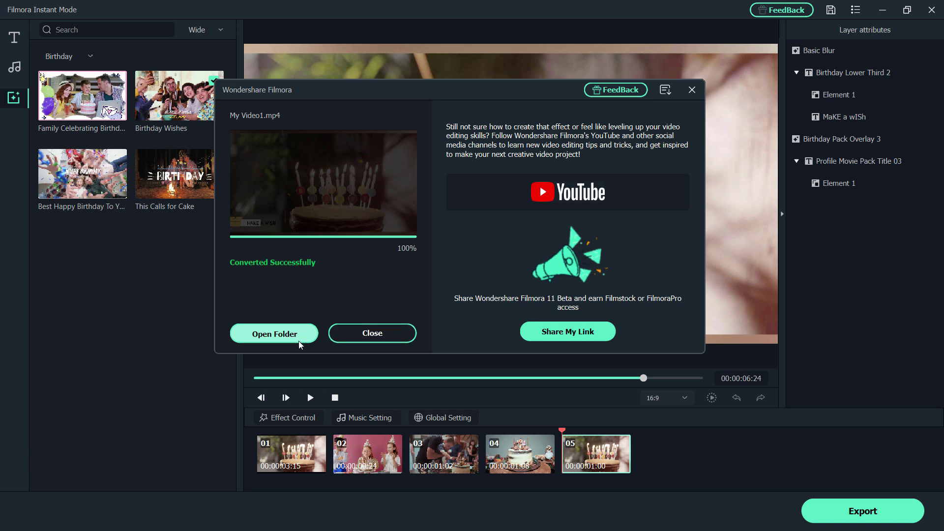
left_click(274, 333)
double_click(170, 159)
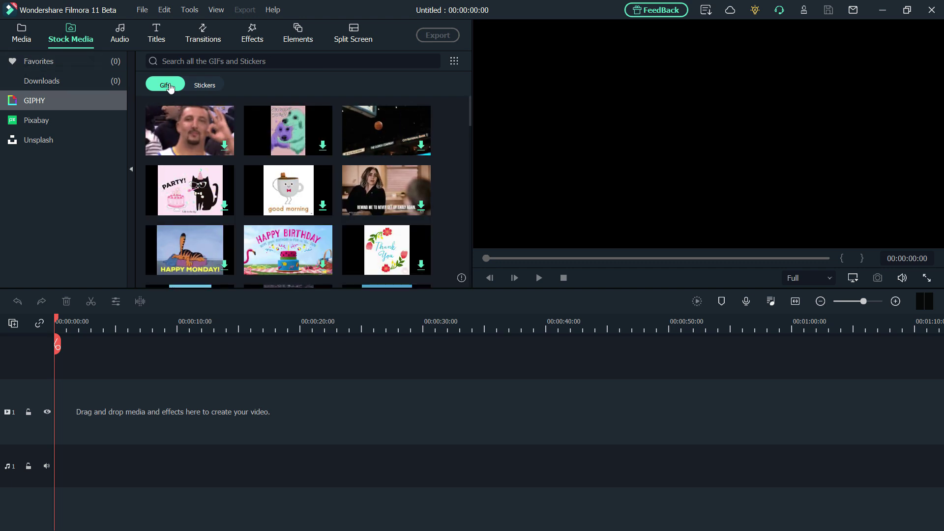
scroll(275, 177, "down", 5)
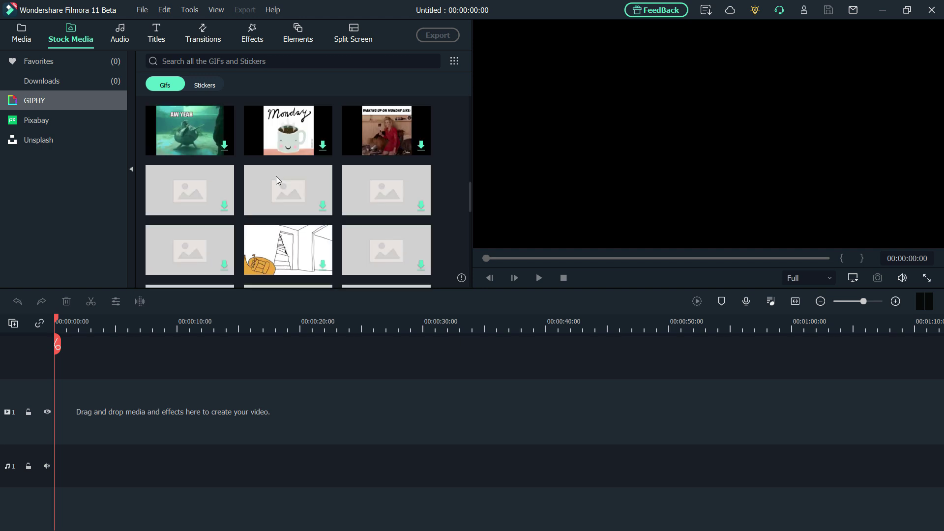
scroll(267, 173, "down", 3)
scroll(267, 172, "down", 3)
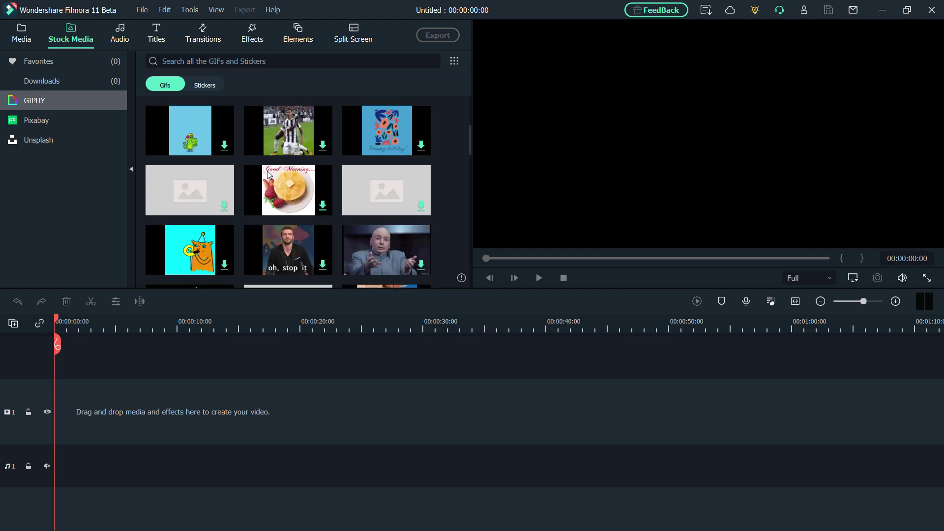
scroll(268, 174, "down", 3)
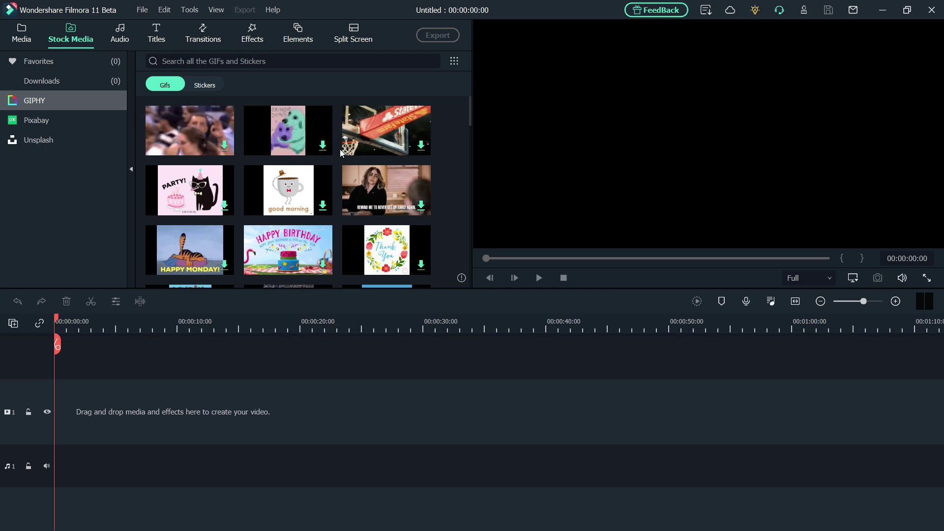
scroll(333, 170, "down", 3)
scroll(331, 173, "down", 3)
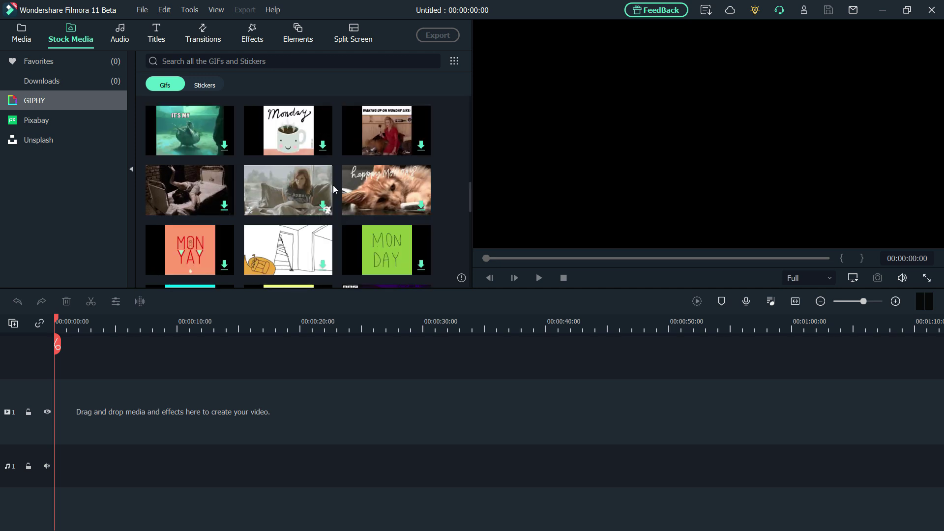
Step: Browse GIPHY stickers, Pixabay videos and photos, then search Unsplash for 'phone'
left_click(210, 87)
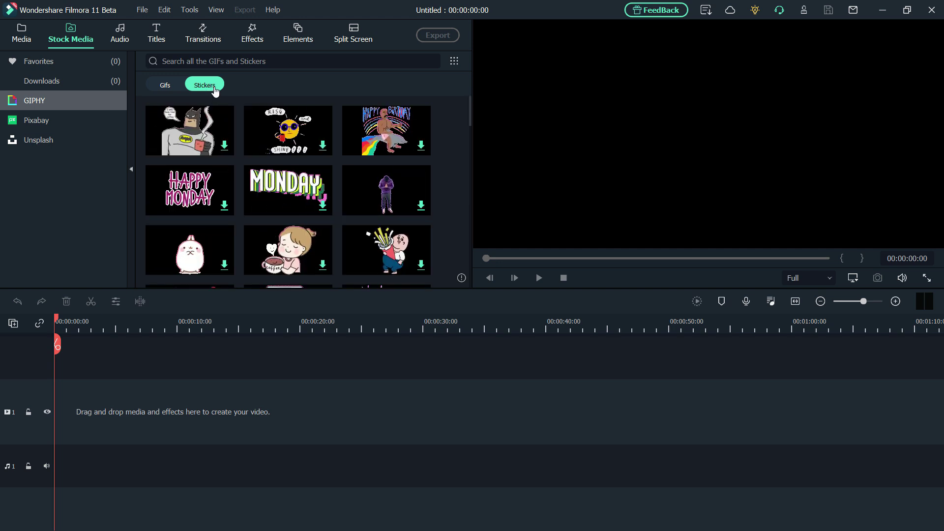
scroll(295, 156, "down", 5)
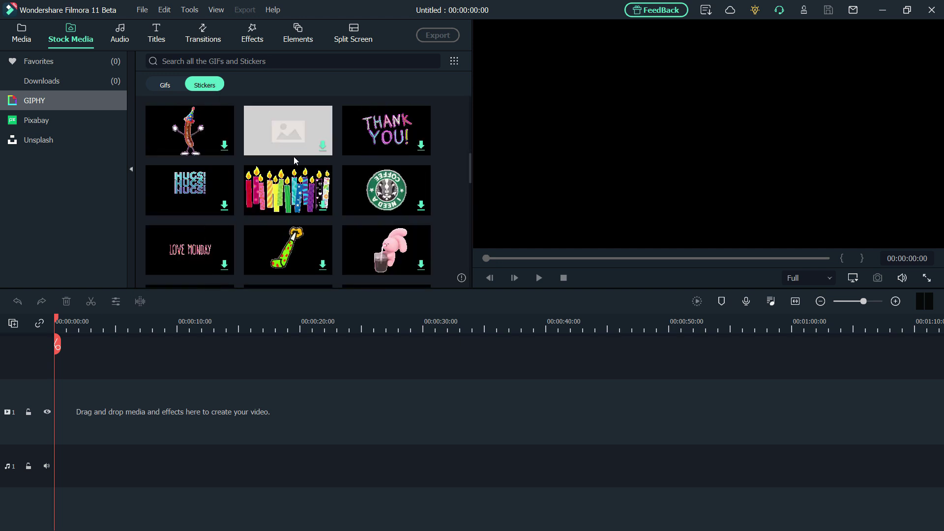
scroll(293, 157, "down", 3)
scroll(308, 167, "up", 3)
scroll(308, 169, "up", 3)
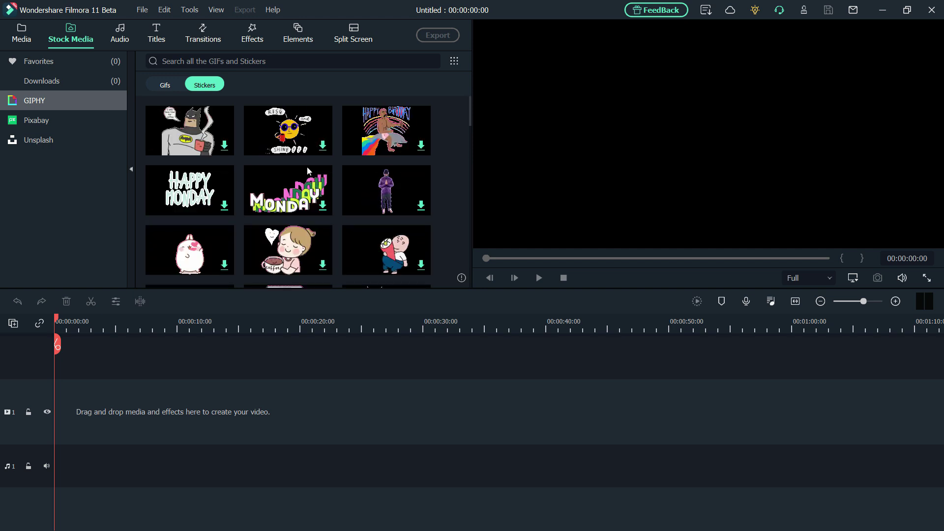
left_click(86, 125)
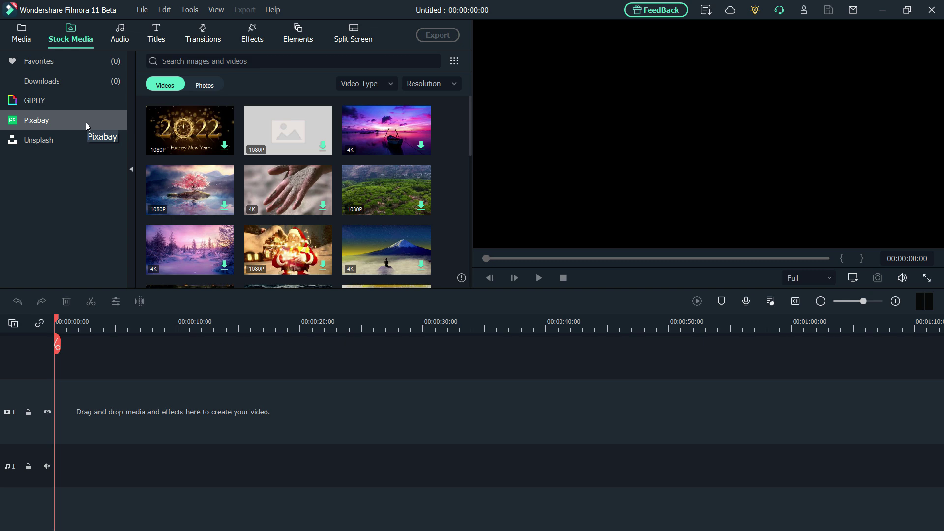
scroll(253, 153, "down", 5)
scroll(253, 153, "down", 3)
scroll(253, 152, "down", 1)
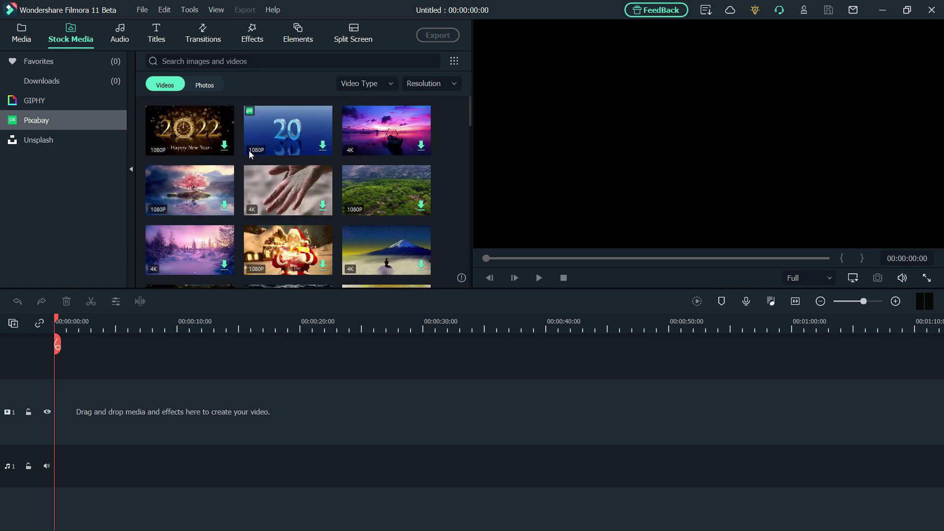
left_click(204, 85)
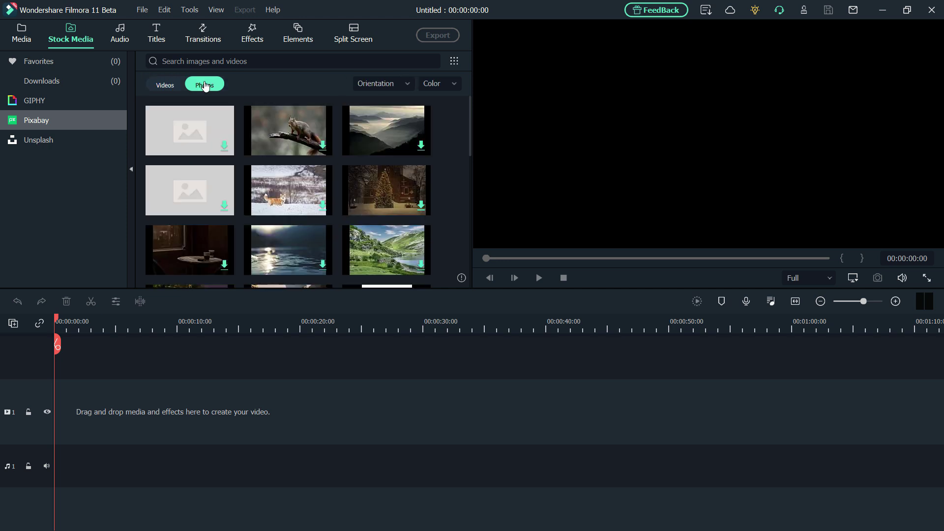
scroll(322, 181, "down", 3)
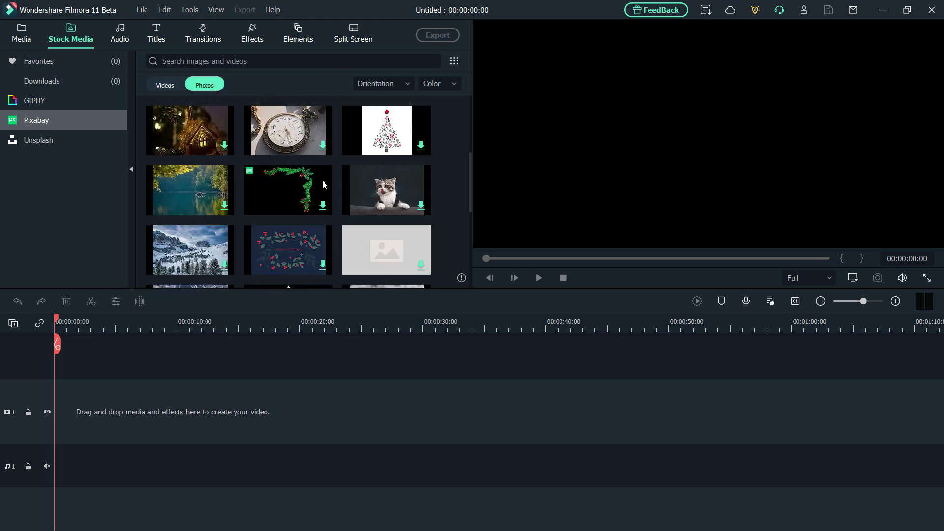
left_click(50, 142)
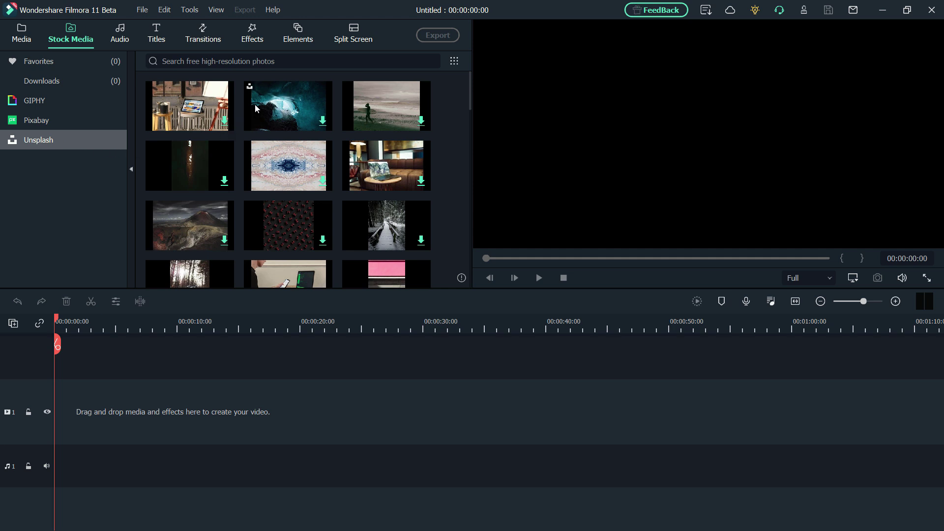
scroll(254, 104, "down", 5)
scroll(311, 118, "up", 5)
left_click(232, 56)
type("phone")
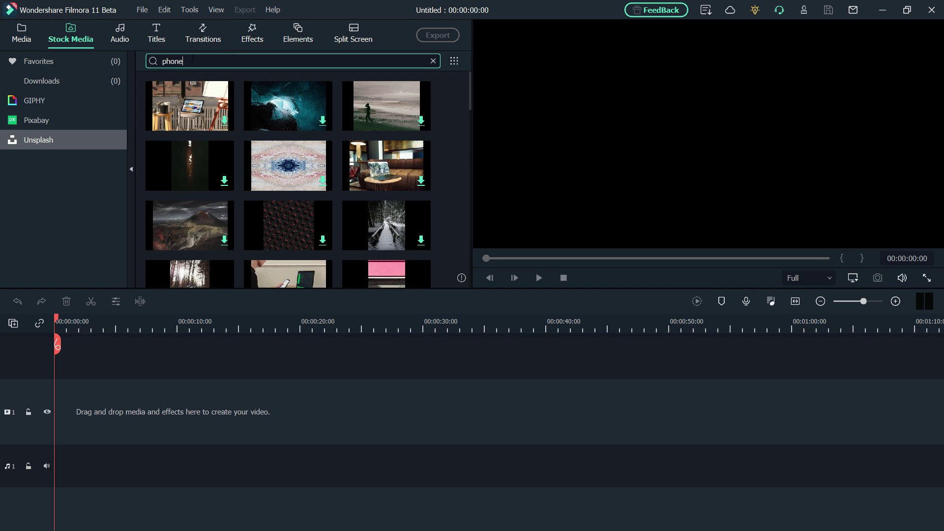
key("Return")
scroll(259, 128, "down", 3)
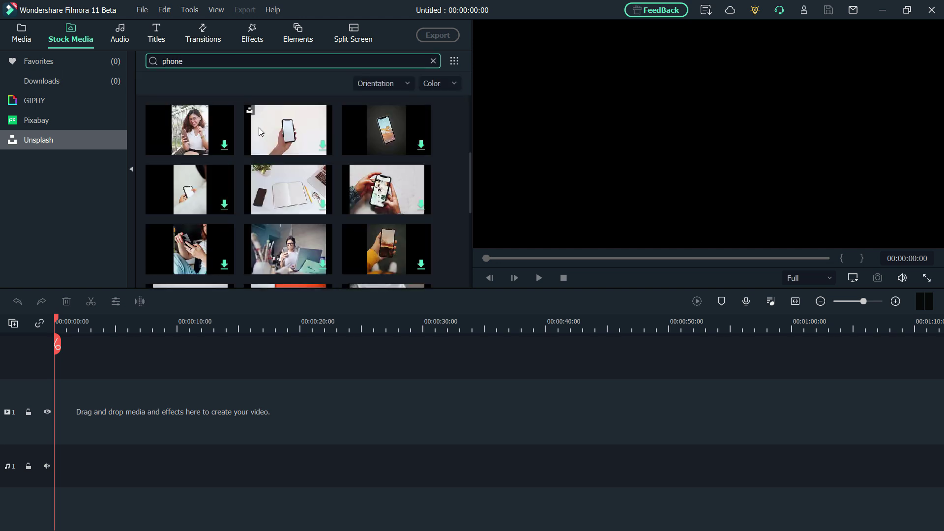
scroll(259, 127, "down", 3)
scroll(259, 128, "up", 6)
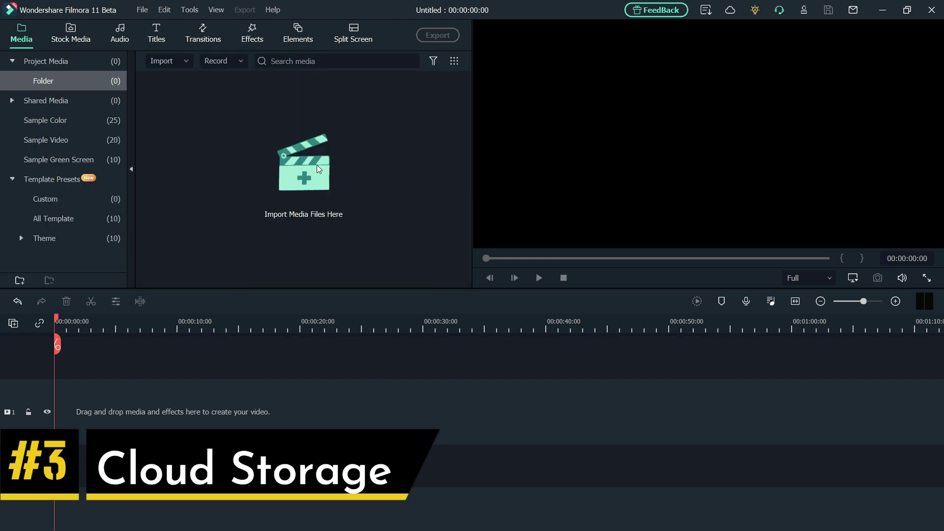
Step: Check the InClowdz Drive cloud storage, which shows nothing uploaded, then close it
left_click(730, 11)
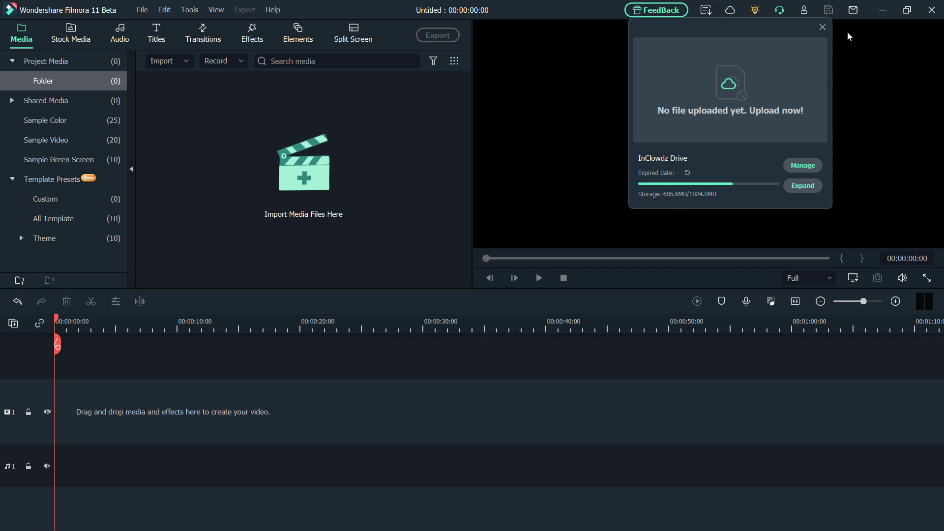
left_click(823, 27)
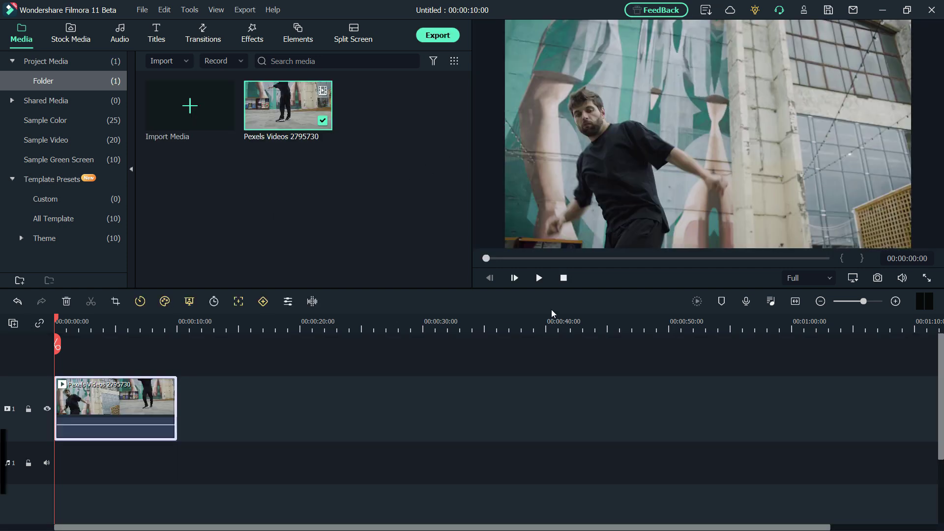
Step: Preview the imported dance clip and return to its start
left_click(544, 277)
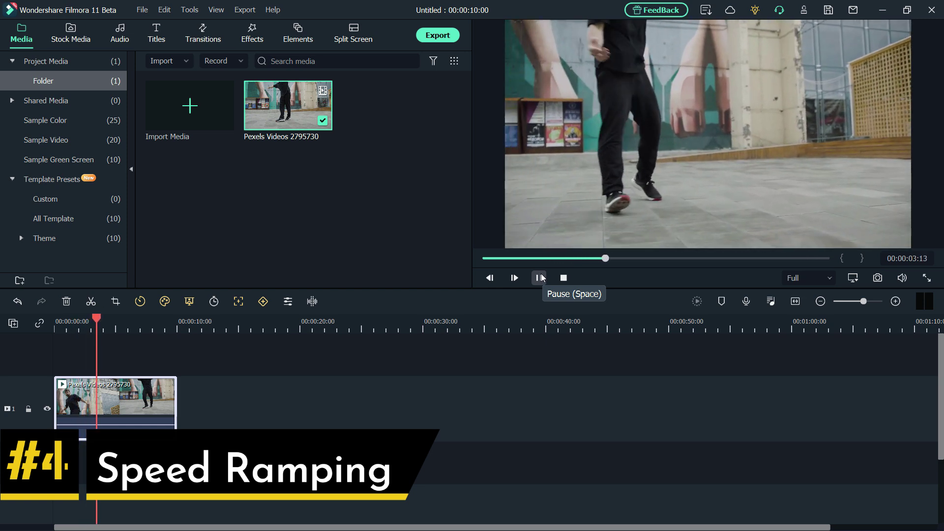
left_click(543, 277)
left_click_drag(98, 344, 57, 345)
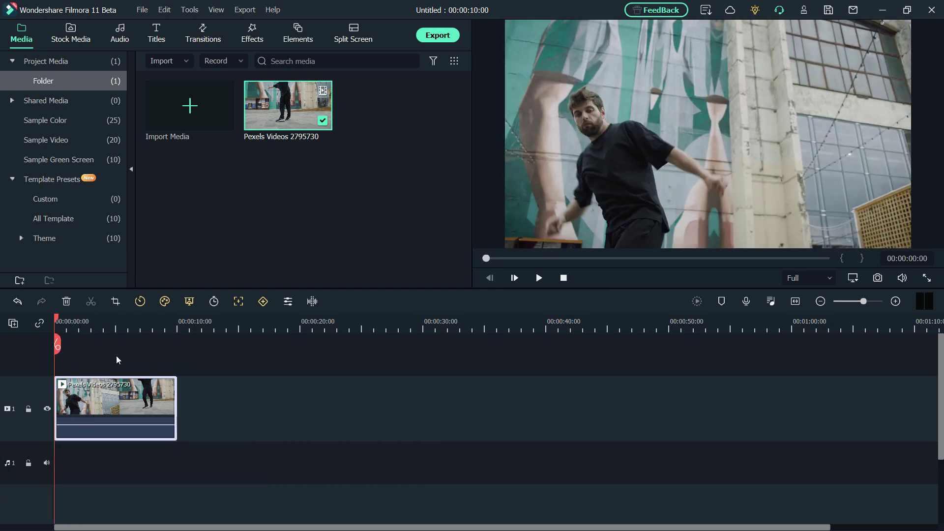
Step: Apply the Jumper speed-ramp preset and preview it from about five seconds in
left_click(140, 302)
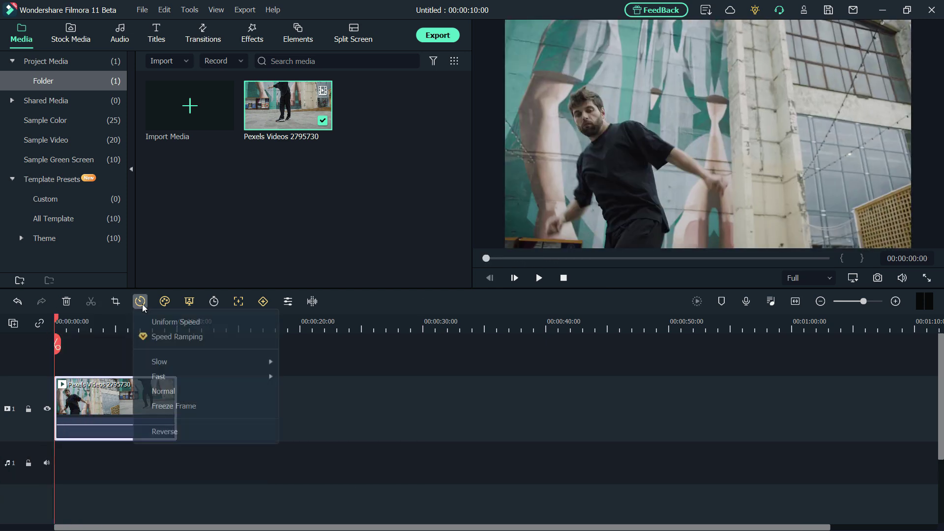
left_click(162, 339)
left_click(269, 109)
left_click(161, 198)
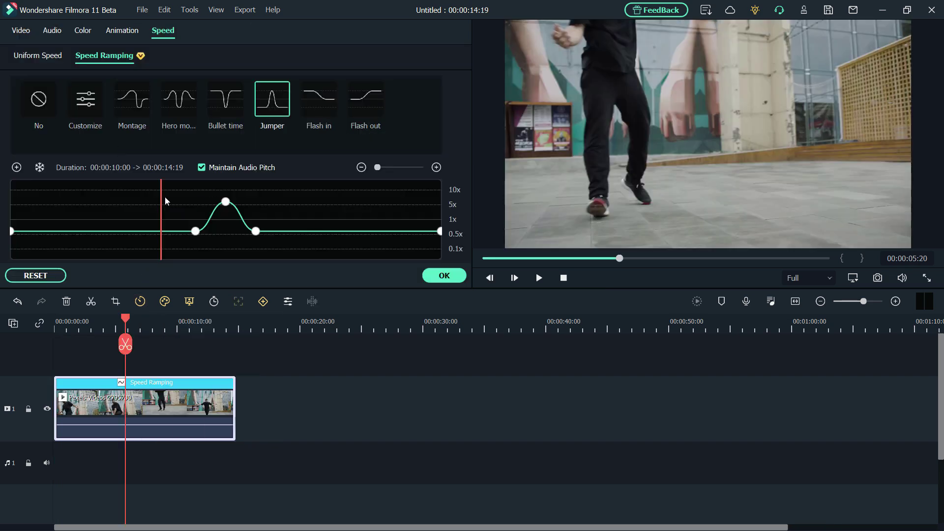
left_click(538, 278)
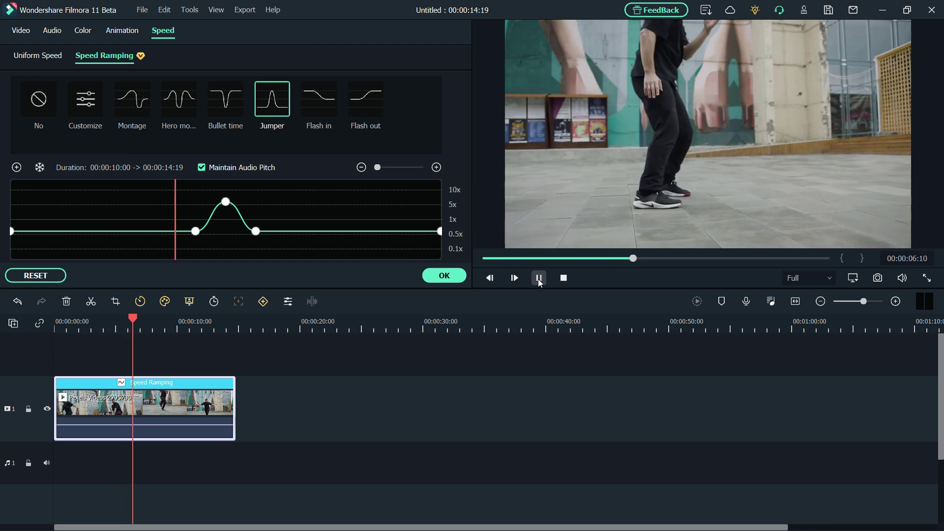
left_click(538, 279)
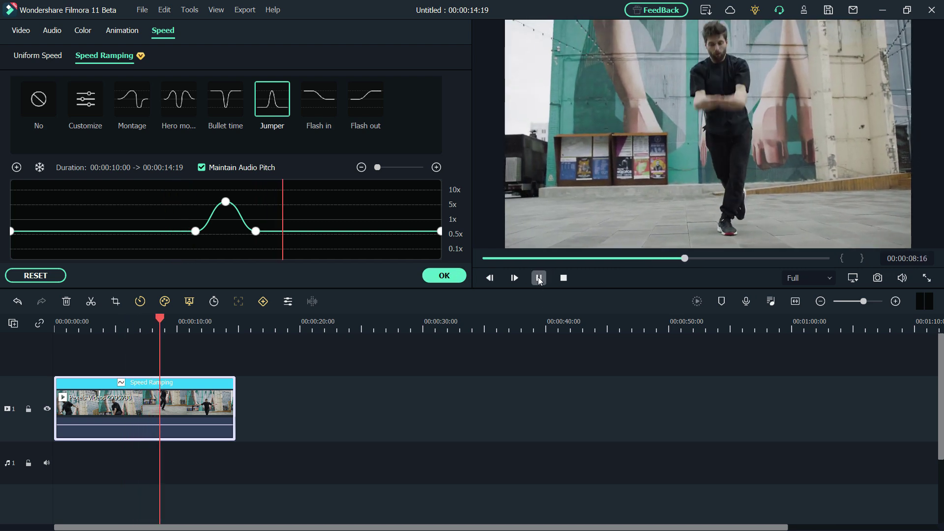
Step: Apply the Hero moment speed ramp and play the clip from the start
left_click(165, 106)
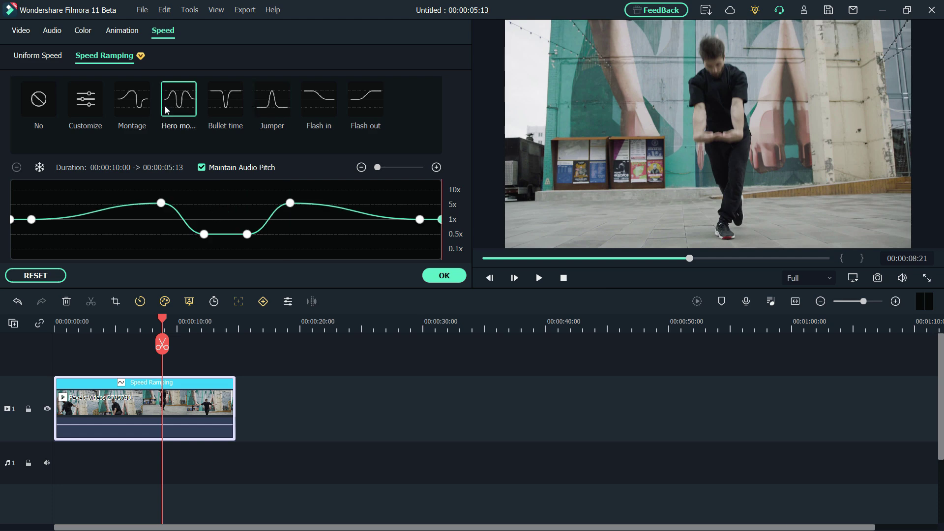
left_click_drag(161, 320, 57, 320)
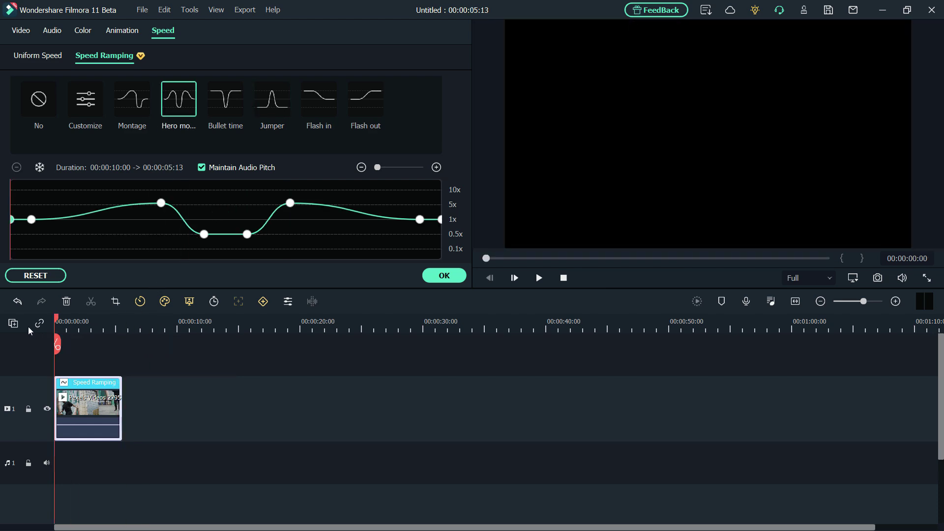
left_click(539, 279)
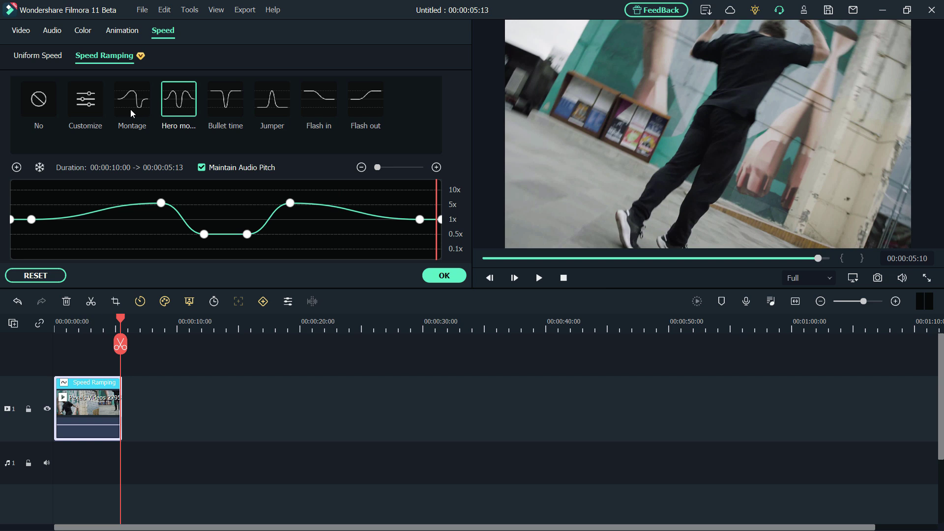
Step: Apply the Montage speed-ramp preset and preview it from the beginning
left_click(131, 109)
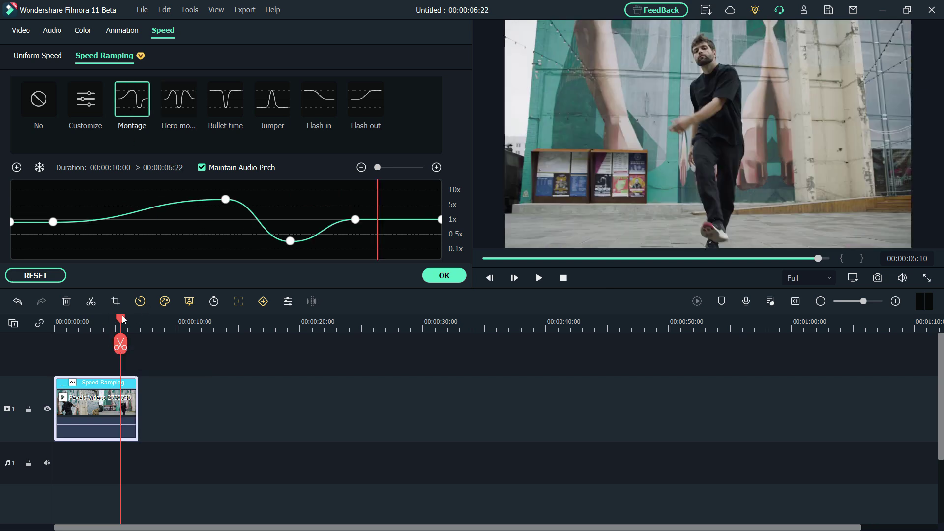
left_click_drag(123, 319, 56, 319)
left_click(535, 277)
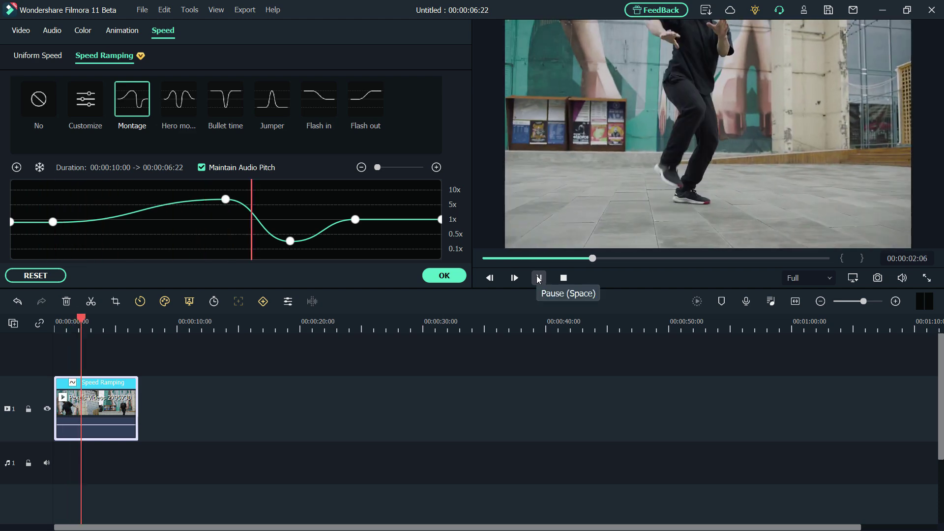
left_click(538, 278)
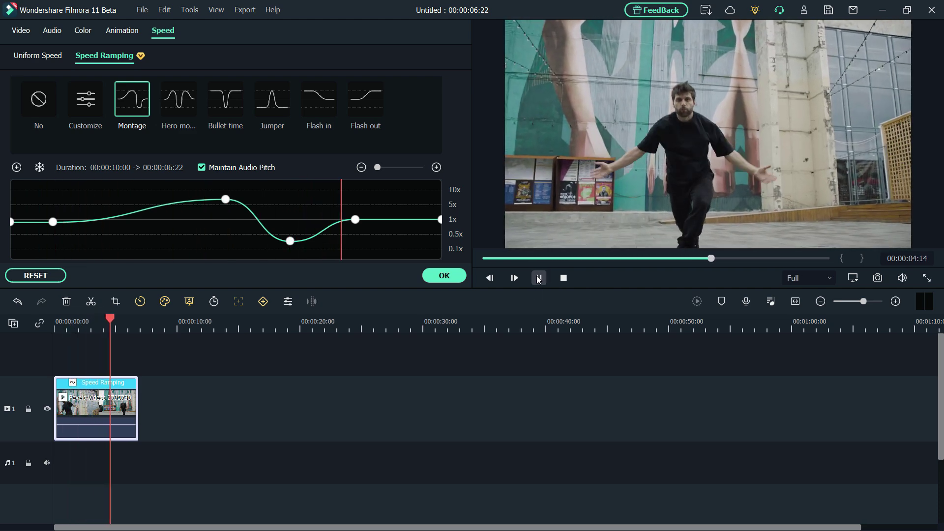
Step: Raise the ramp curve points to about 5x and 0.6x, then preview the custom ramp
left_click_drag(357, 221, 358, 218)
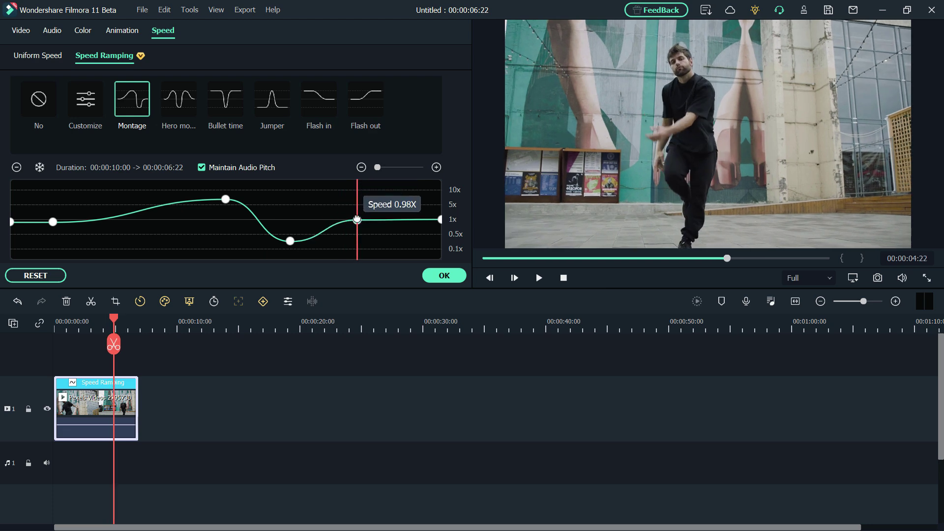
left_click_drag(357, 220, 357, 206)
left_click_drag(292, 243, 294, 229)
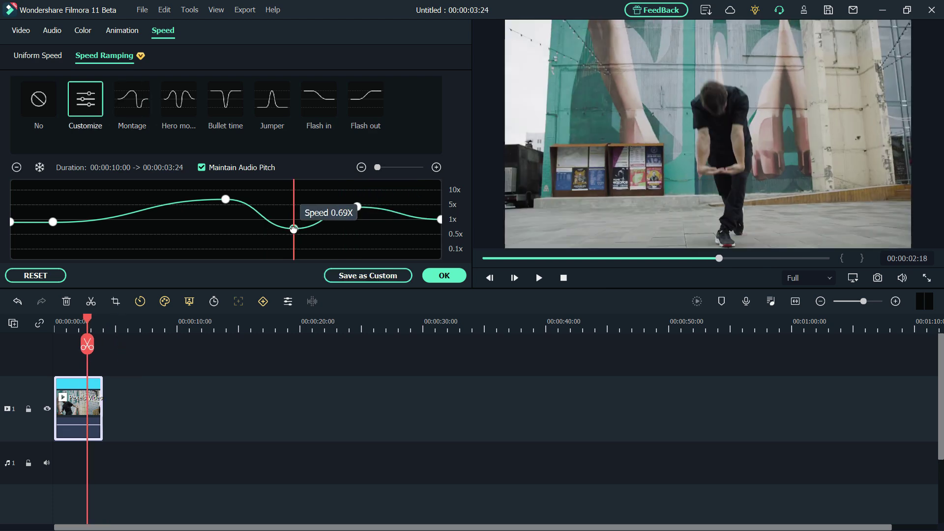
left_click_drag(83, 322, 79, 322)
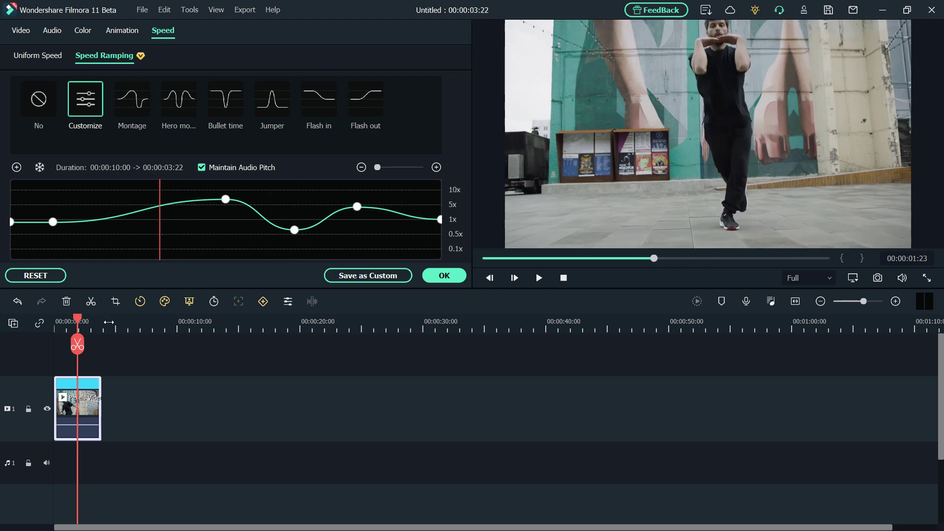
left_click(542, 278)
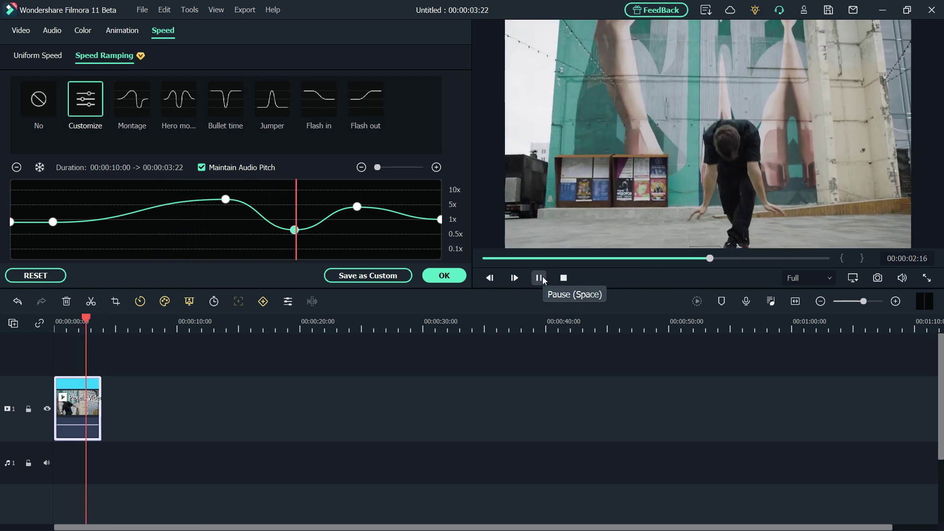
left_click(542, 278)
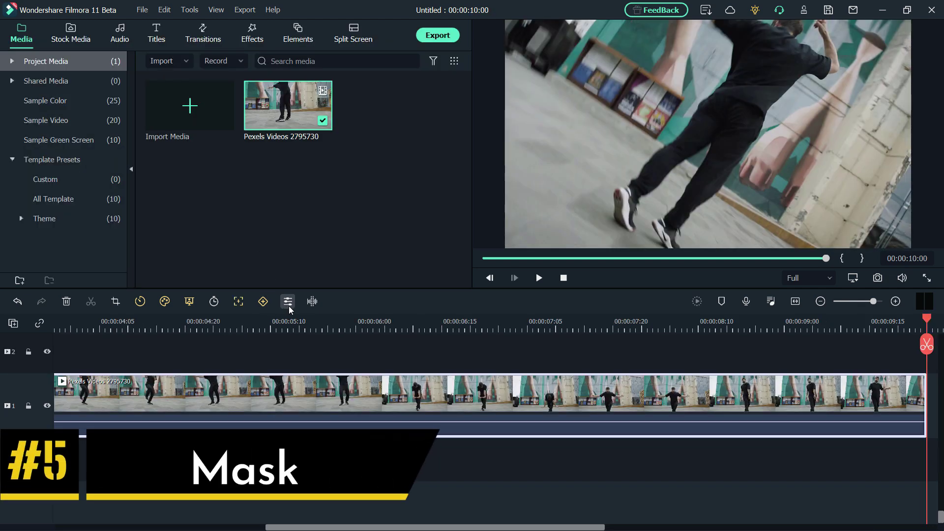
left_click(289, 303)
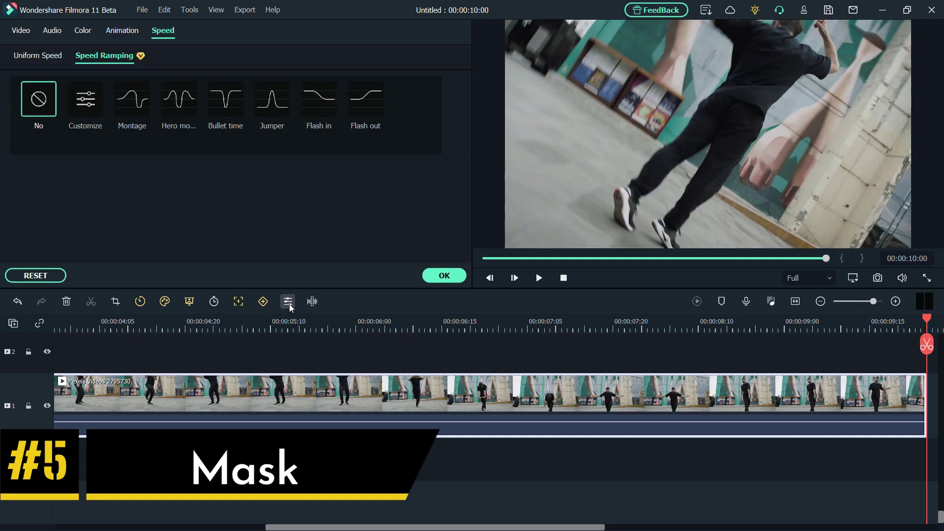
Step: Try the circle, rectangle, double-line, heart and star masks, settling on the heart
left_click(16, 31)
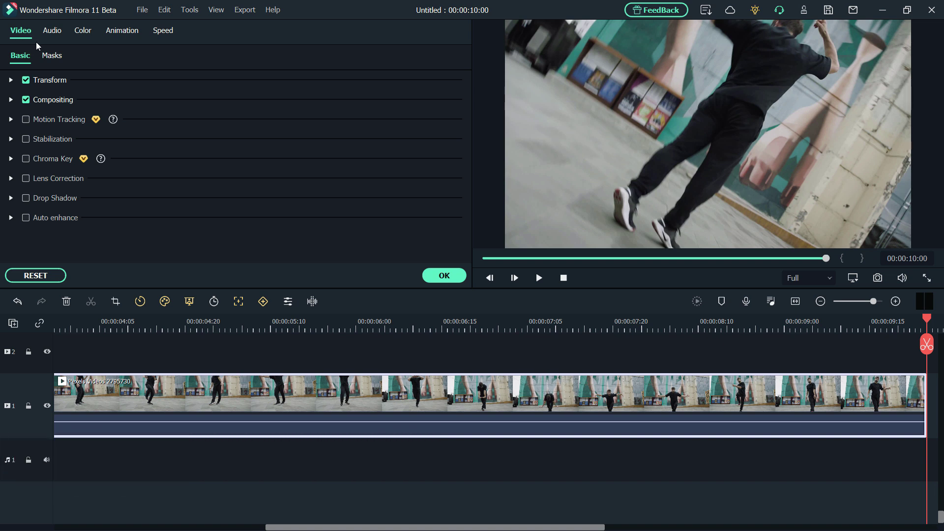
left_click(47, 59)
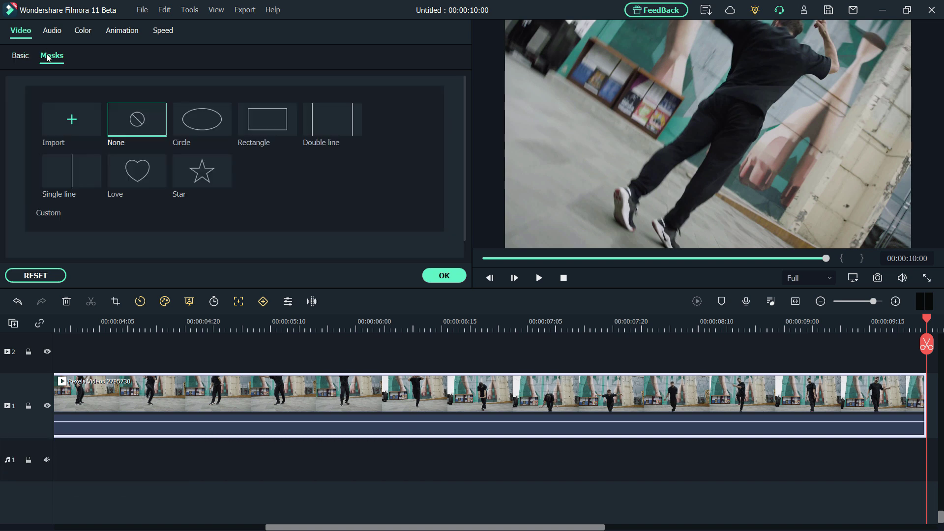
left_click(193, 132)
left_click(256, 138)
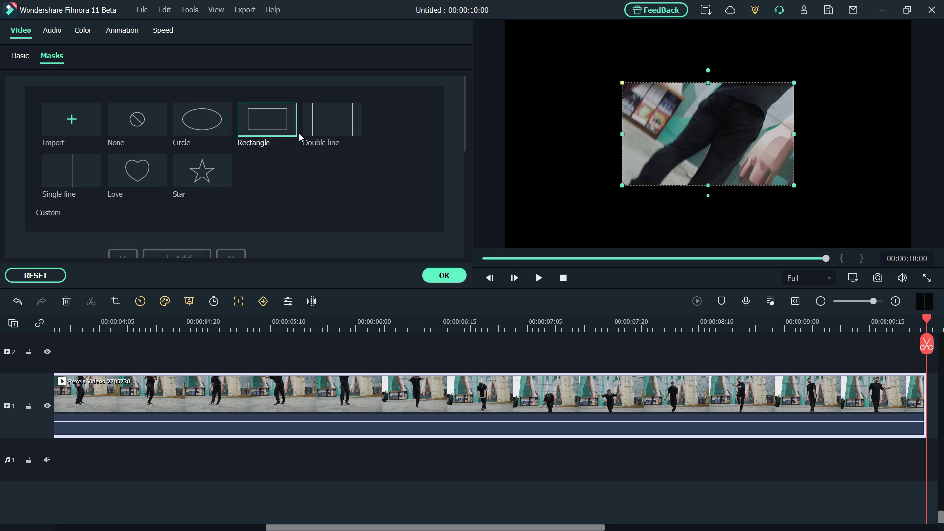
left_click(317, 138)
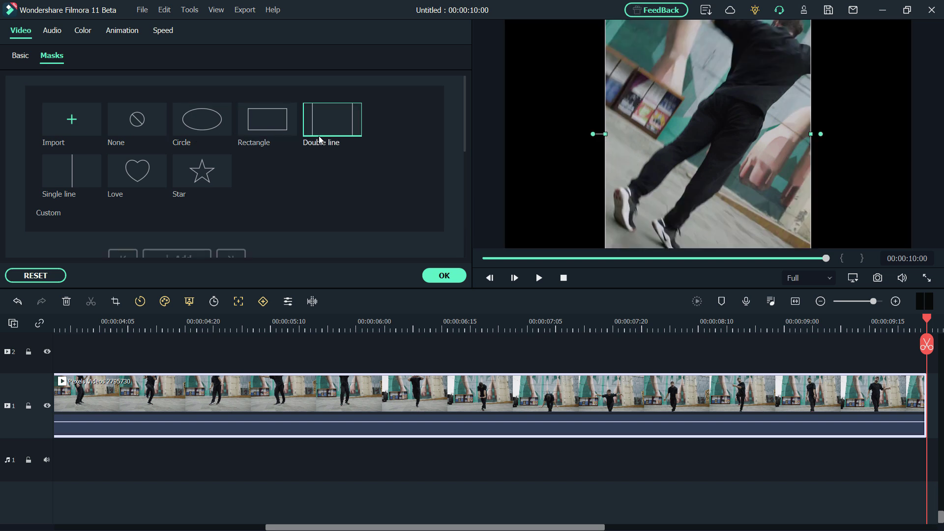
left_click(137, 177)
left_click(194, 176)
left_click(124, 169)
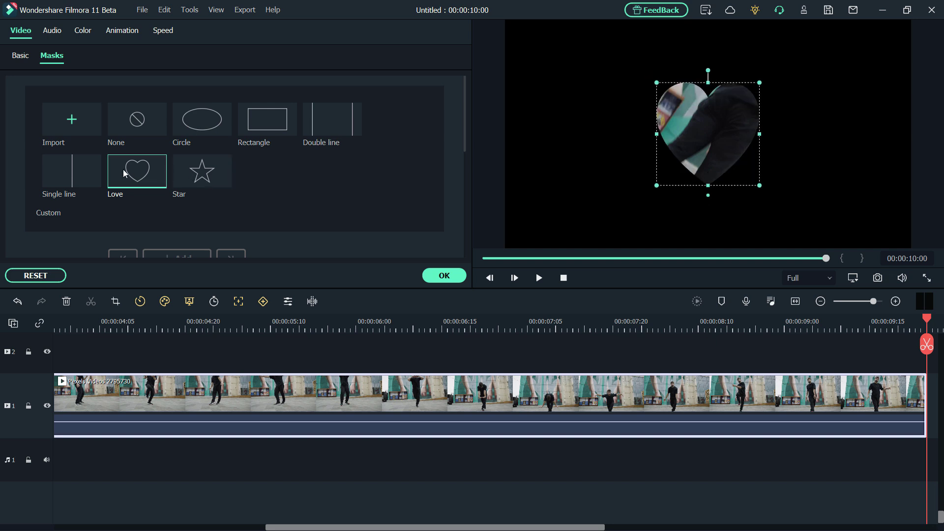
Step: Enlarge the heart mask to frame height, preview it, and narrow its width
left_click_drag(652, 90, 499, 171)
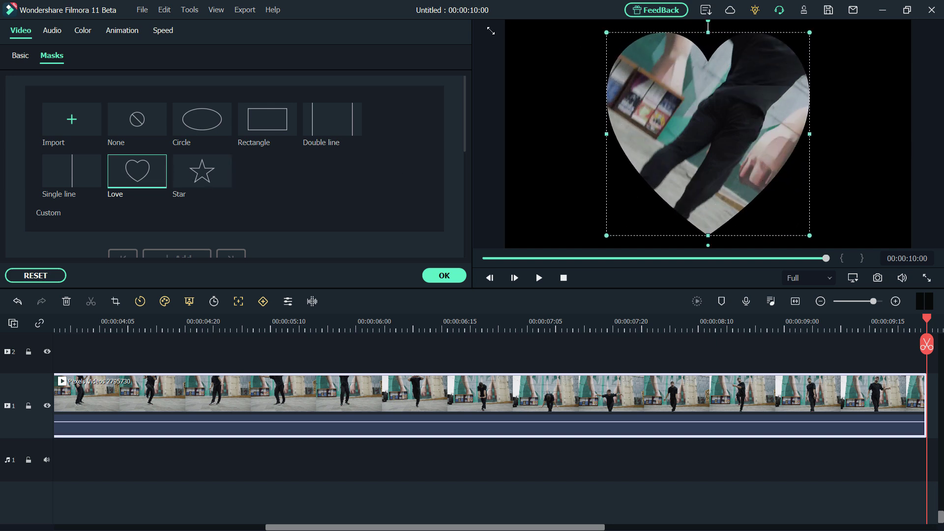
left_click(539, 278)
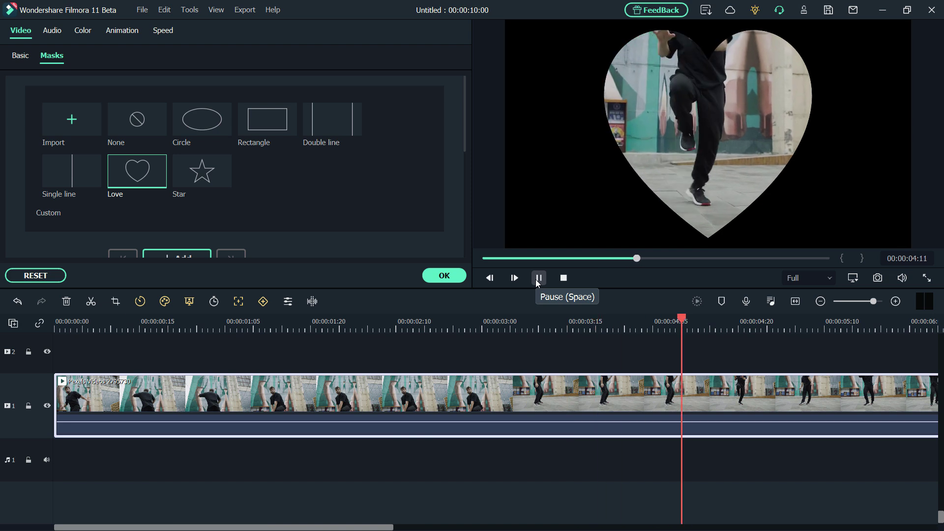
left_click(538, 279)
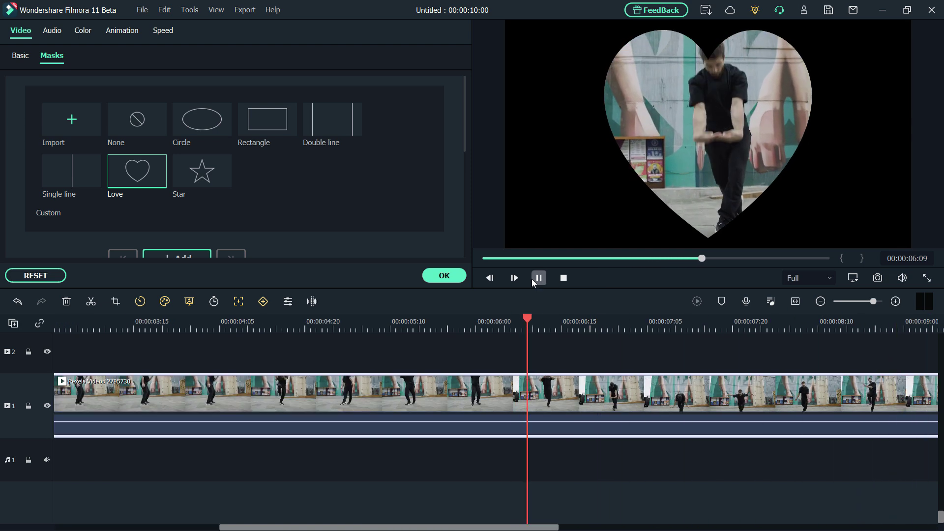
scroll(222, 185, "down", 2)
scroll(159, 208, "down", 1)
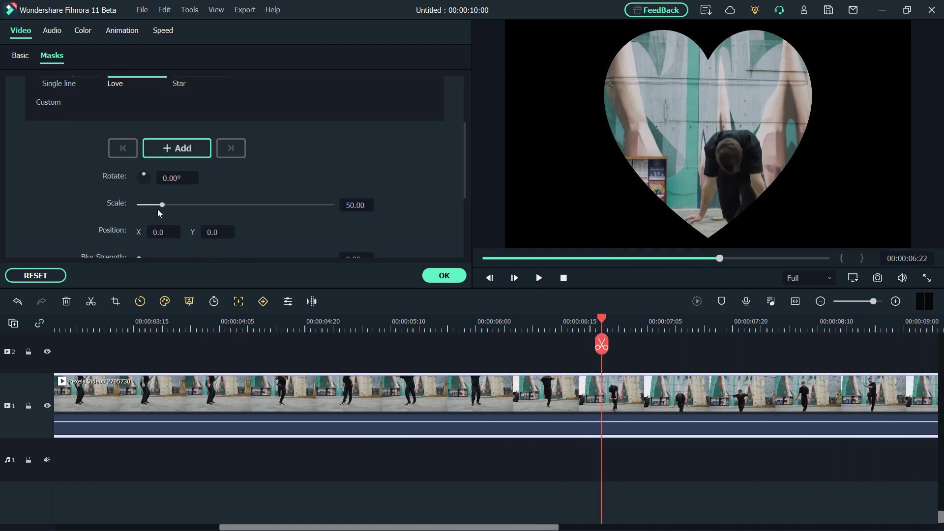
mouse_move(160, 208)
left_mouse_down()
mouse_move(187, 206)
mouse_move(177, 186)
mouse_move(141, 184)
left_mouse_up()
scroll(184, 207, "down", 2)
mouse_move(196, 213)
left_mouse_down()
mouse_move(178, 213)
mouse_move(195, 212)
mouse_move(188, 239)
mouse_move(198, 237)
mouse_move(201, 212)
left_mouse_up()
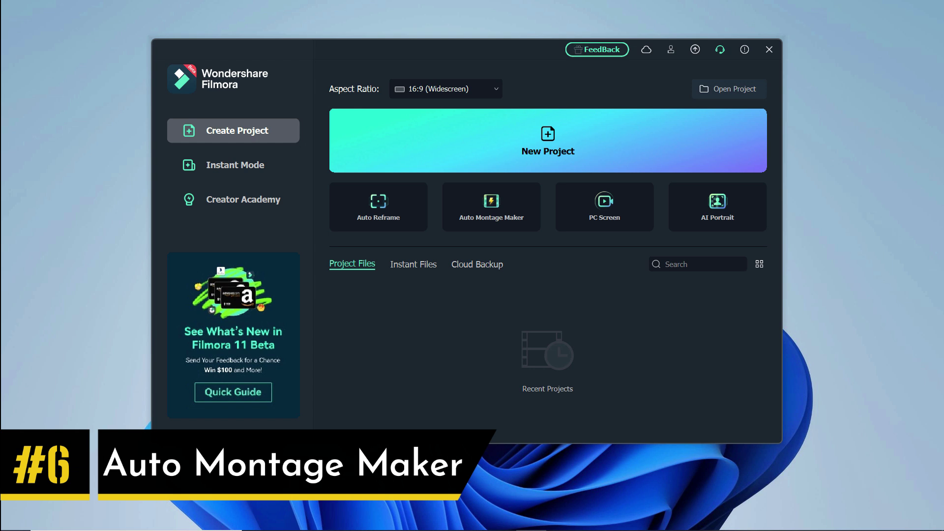
Step: In Auto Montage Maker, import Pexels Videos 2795750 and 2795730 from the Videos folder
left_click(494, 223)
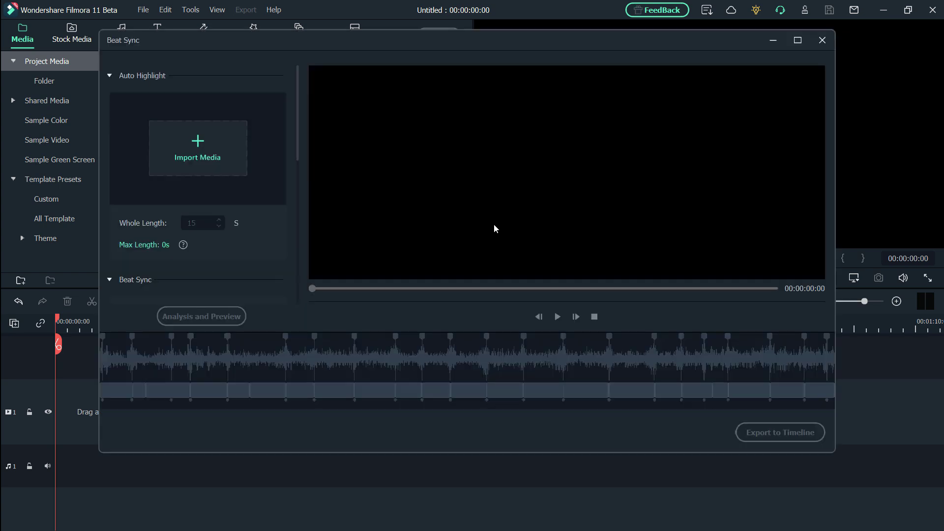
left_click(191, 159)
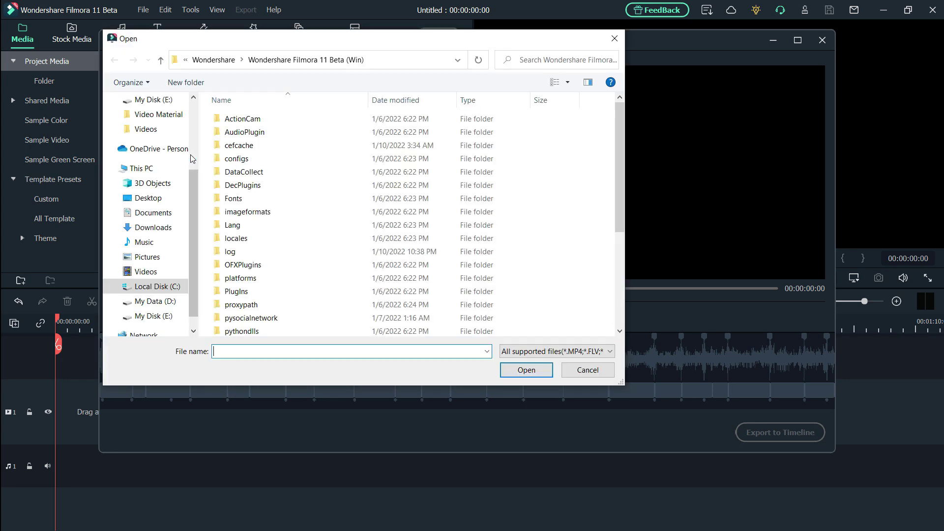
left_click(146, 130)
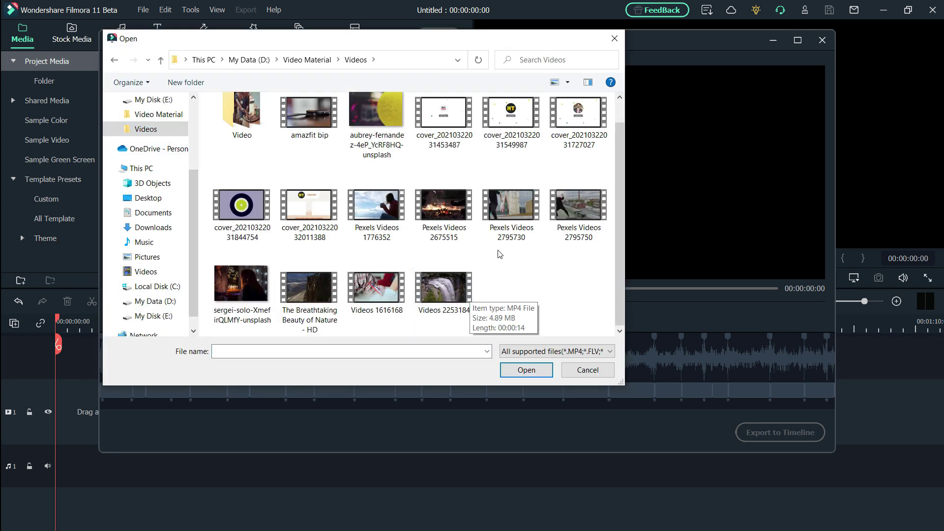
left_click(555, 217)
left_click(525, 210, "ctrl")
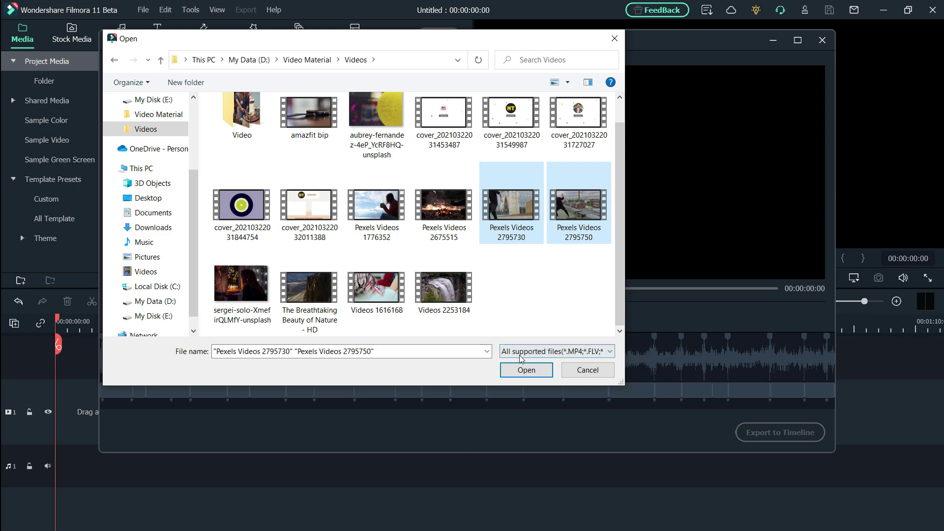
left_click(525, 369)
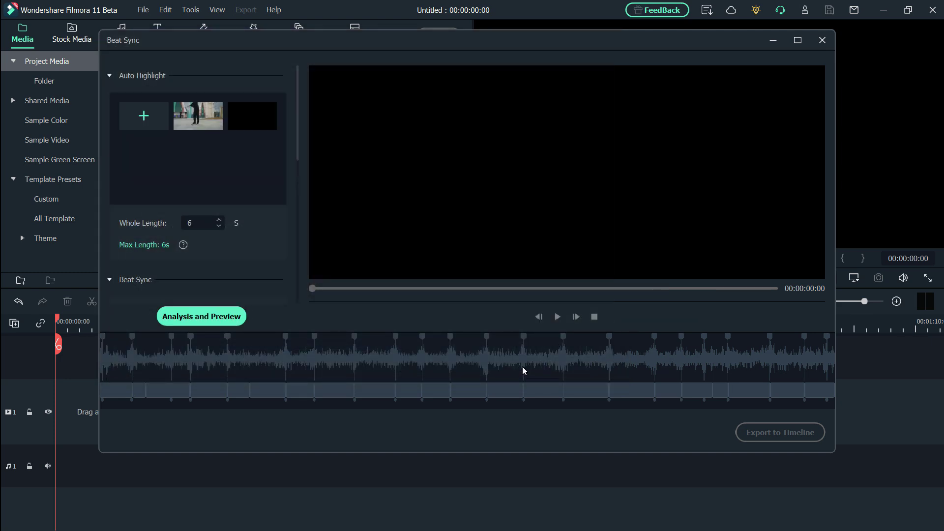
Step: Analyse the clips into a beat-synced preview, replay it from the start, and export it to the timeline
left_click(229, 320)
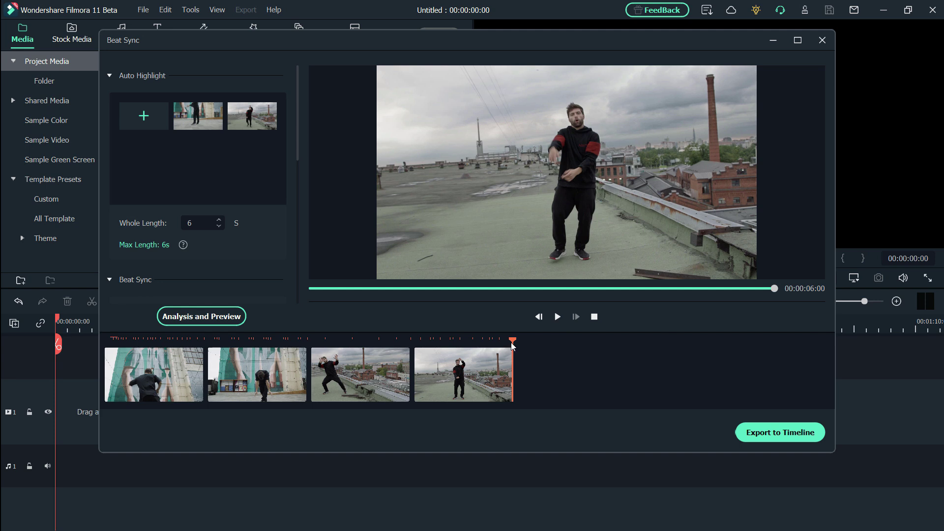
left_click(105, 344)
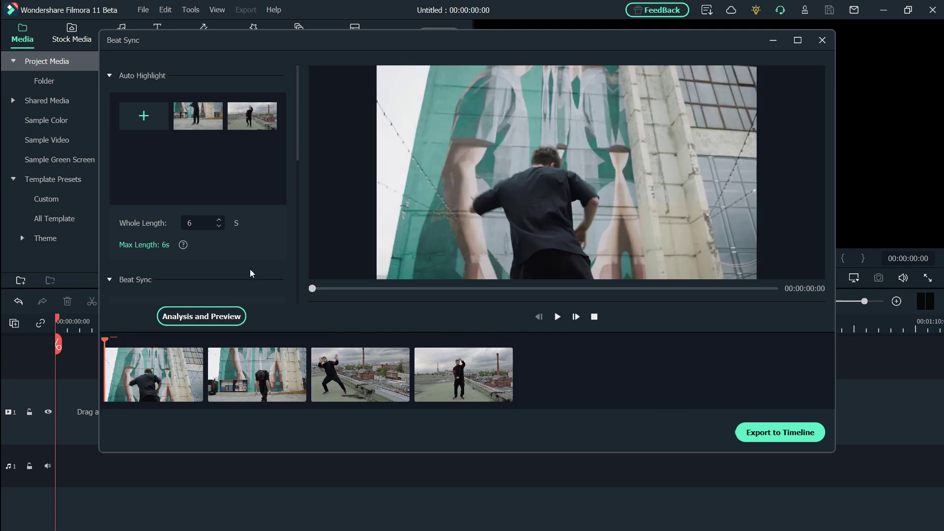
left_click(781, 432)
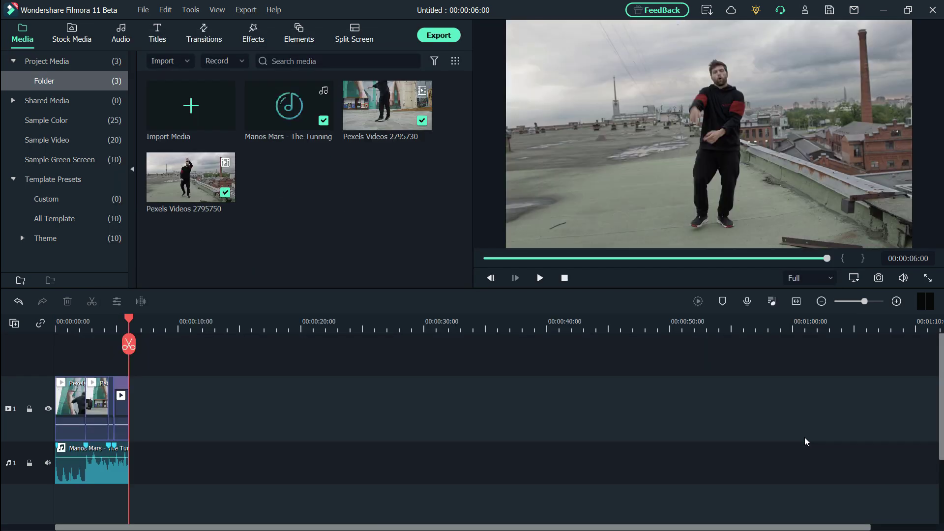
left_click(538, 280)
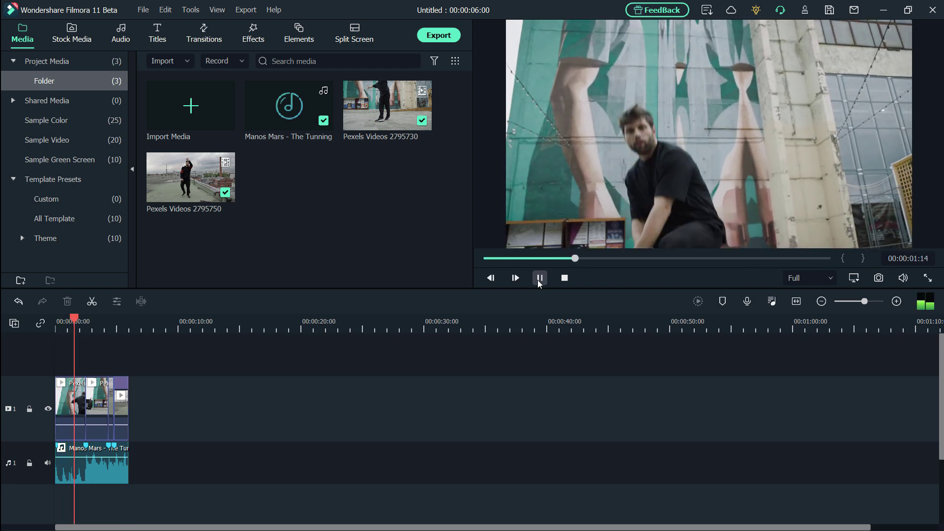